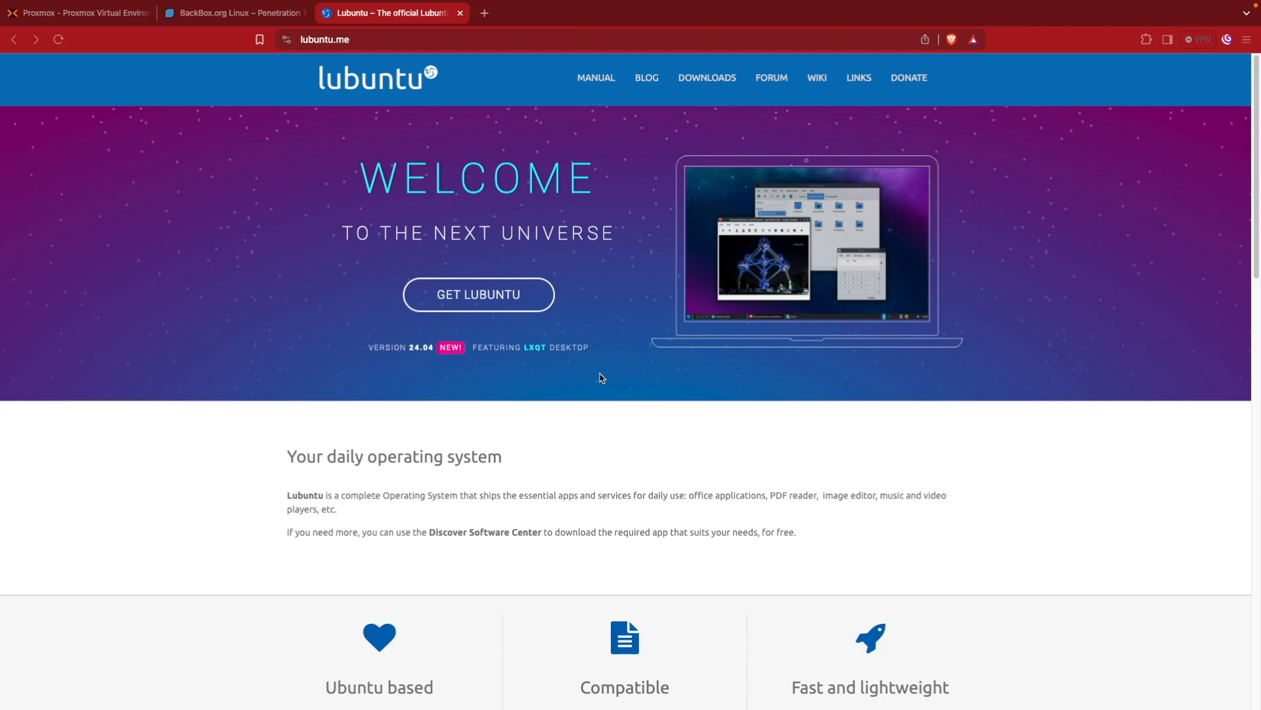
Step: Copy the link address of the Lubuntu 24.04 LTS Desktop 64-bit image from the Lubuntu downloads page
left_click(707, 80)
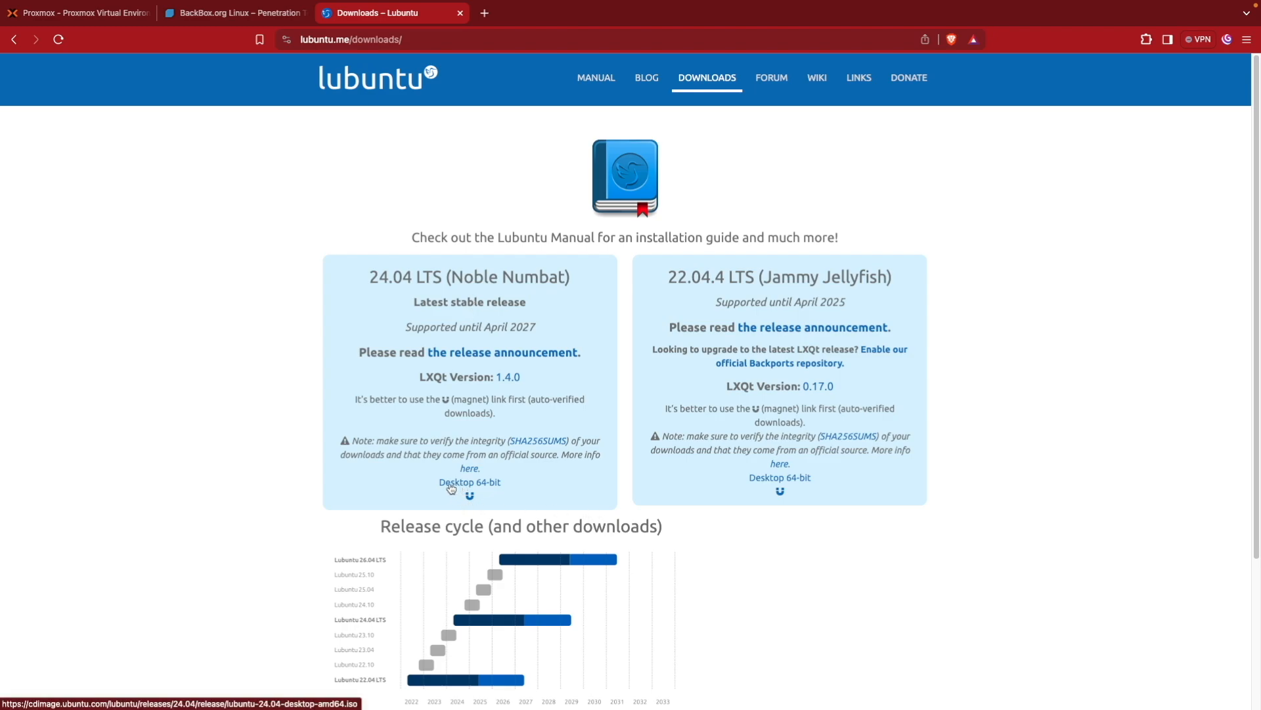
left_click(487, 483)
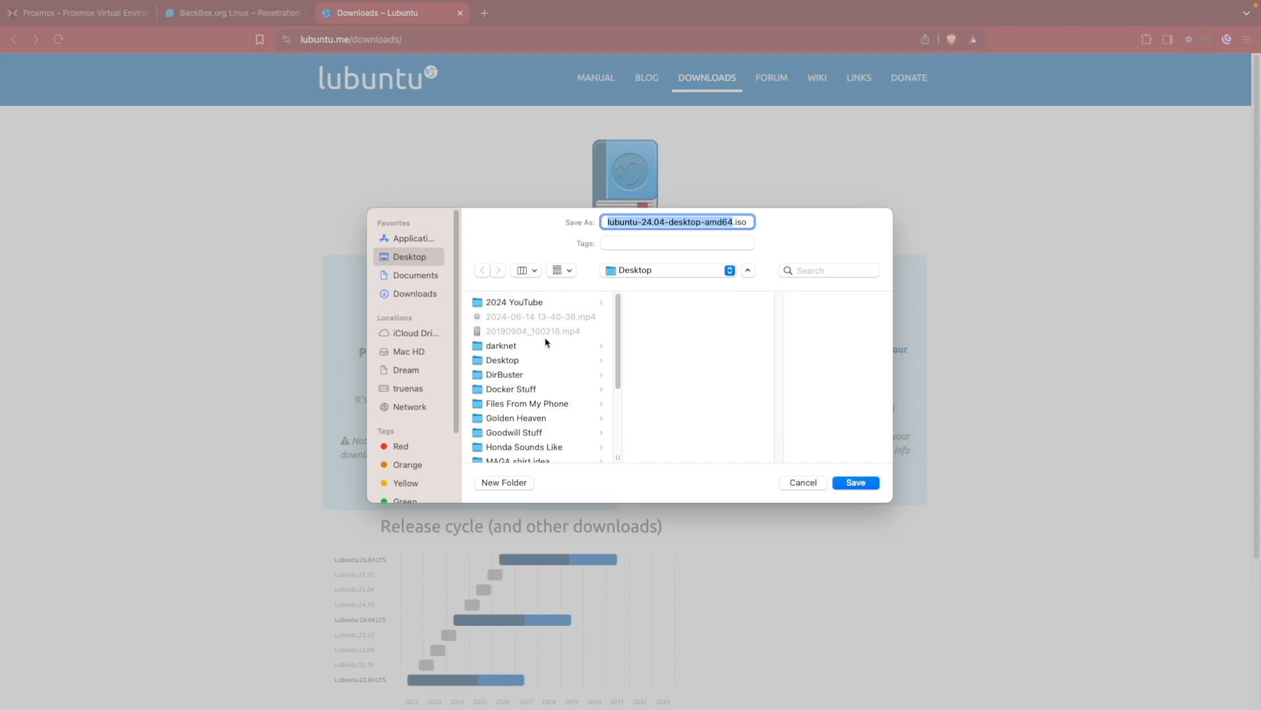
left_click(804, 484)
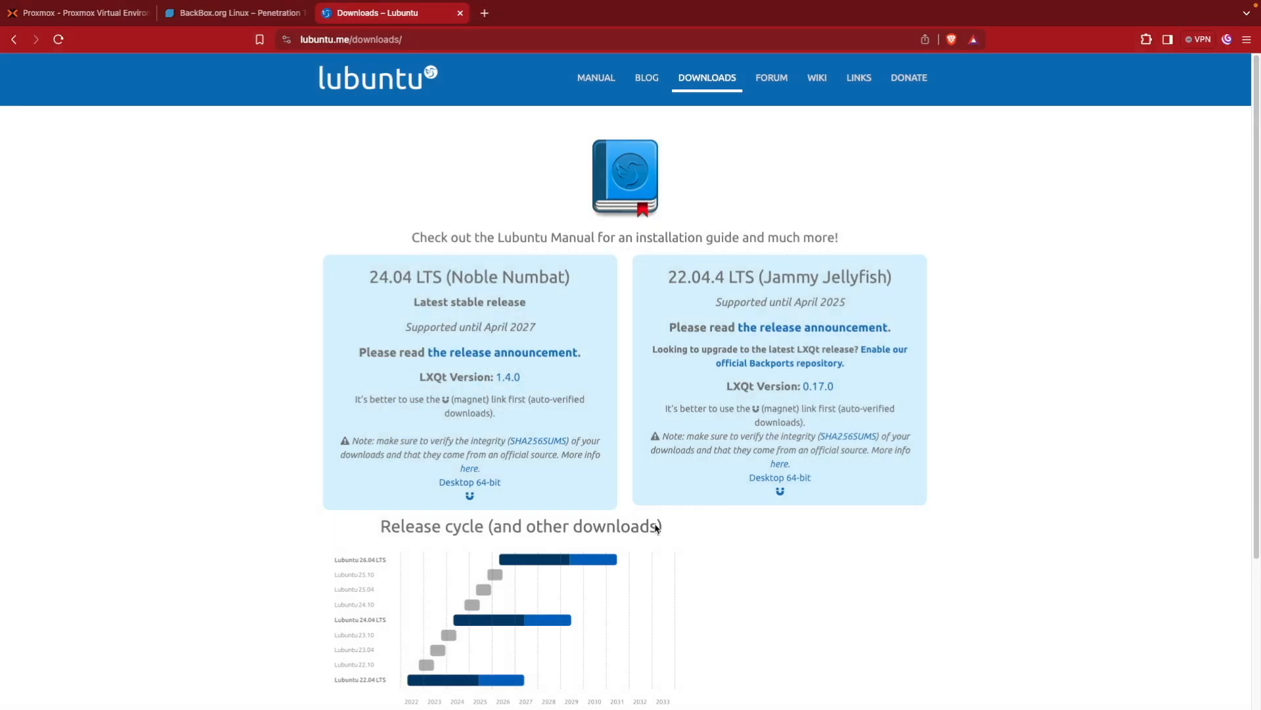
right_click(485, 486)
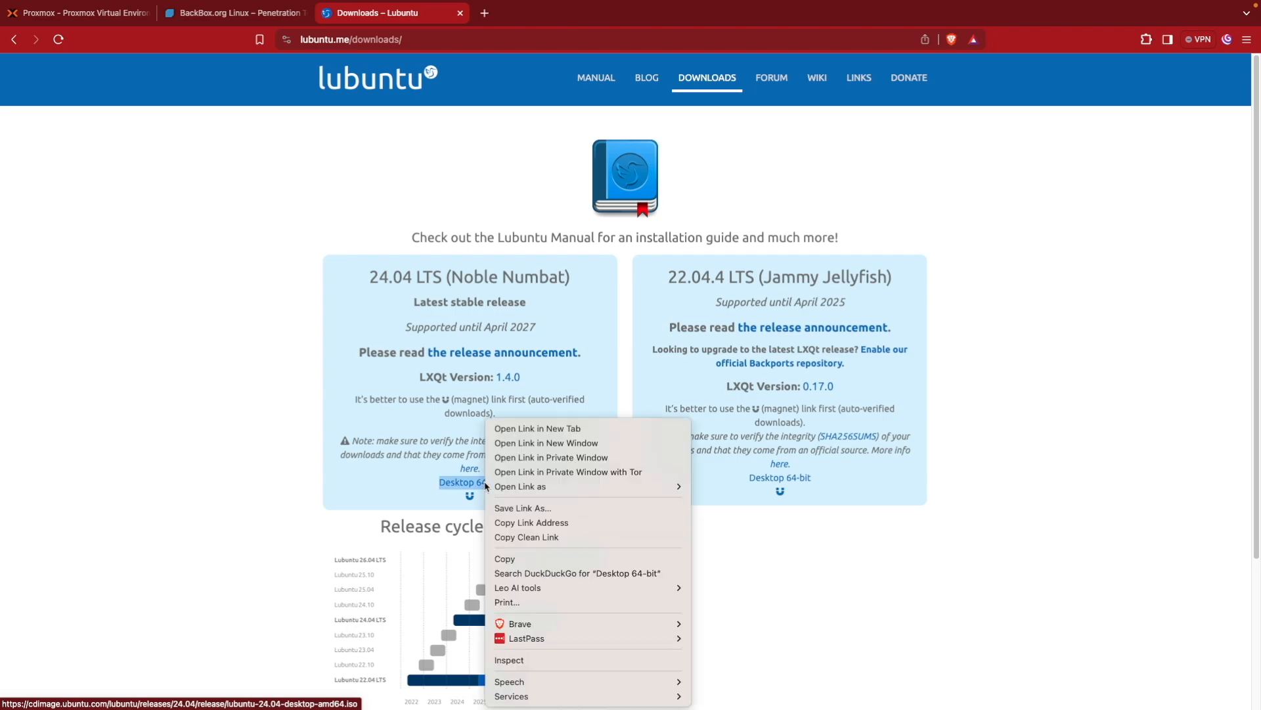
left_click(516, 523)
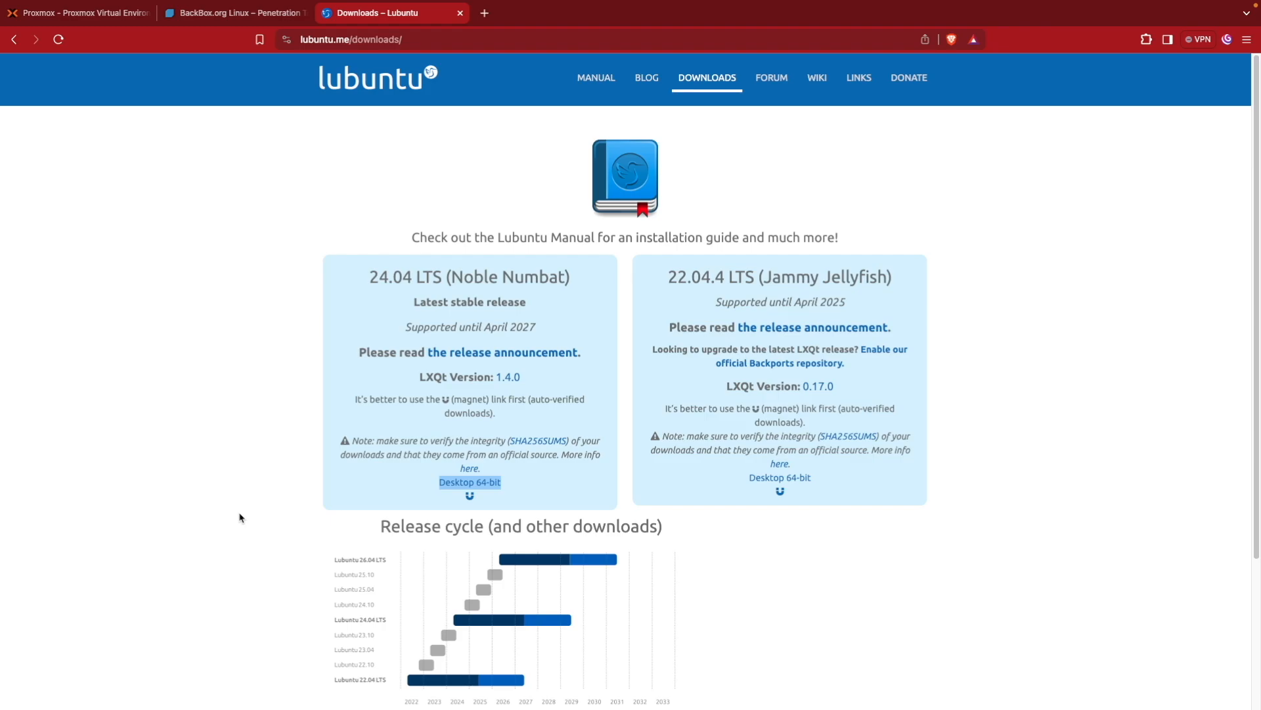
Step: Switch to Proxmox and, in the Storage ISO images, set up a download from the copied Lubuntu URL and query its file information
left_click(75, 14)
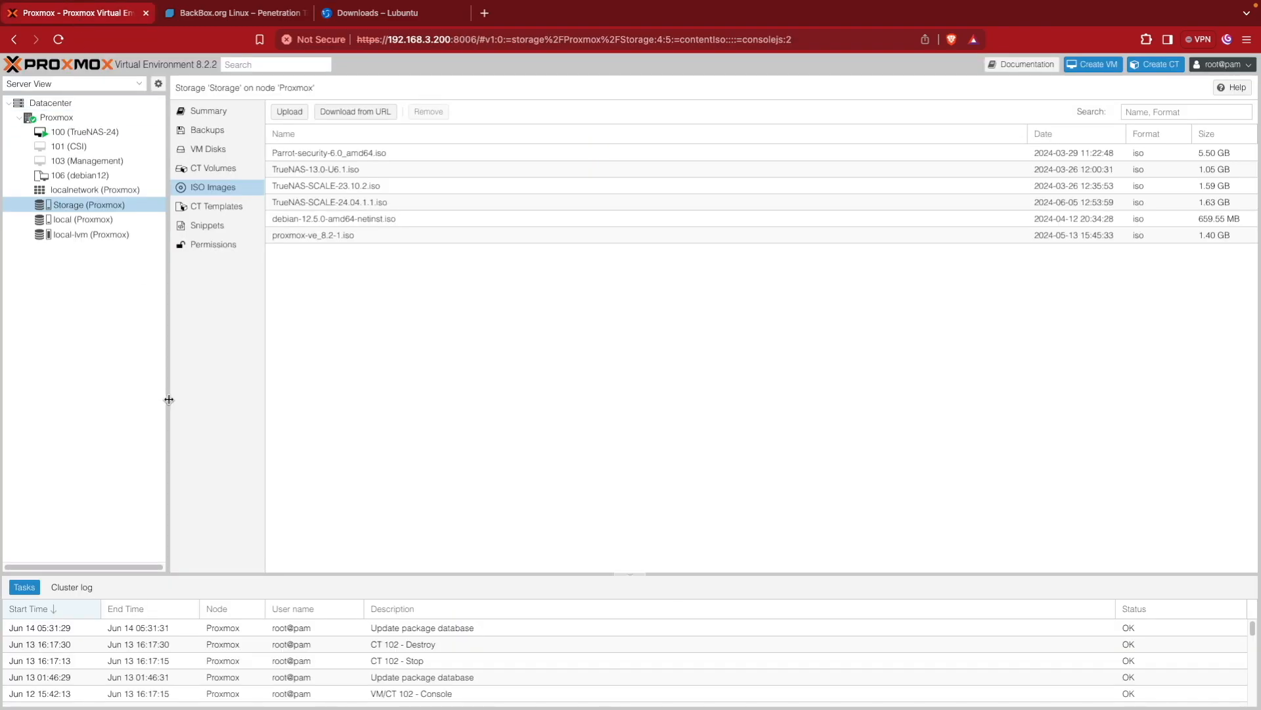
mouse_move(90, 207)
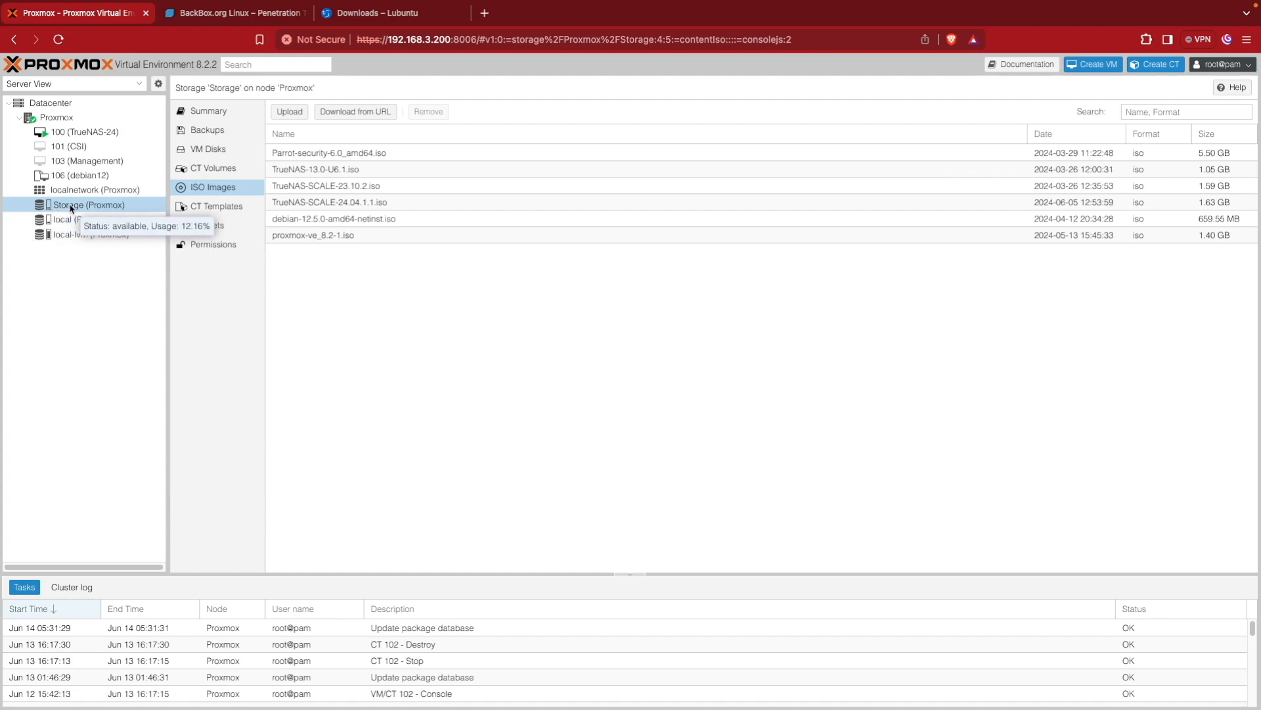
left_click(64, 220)
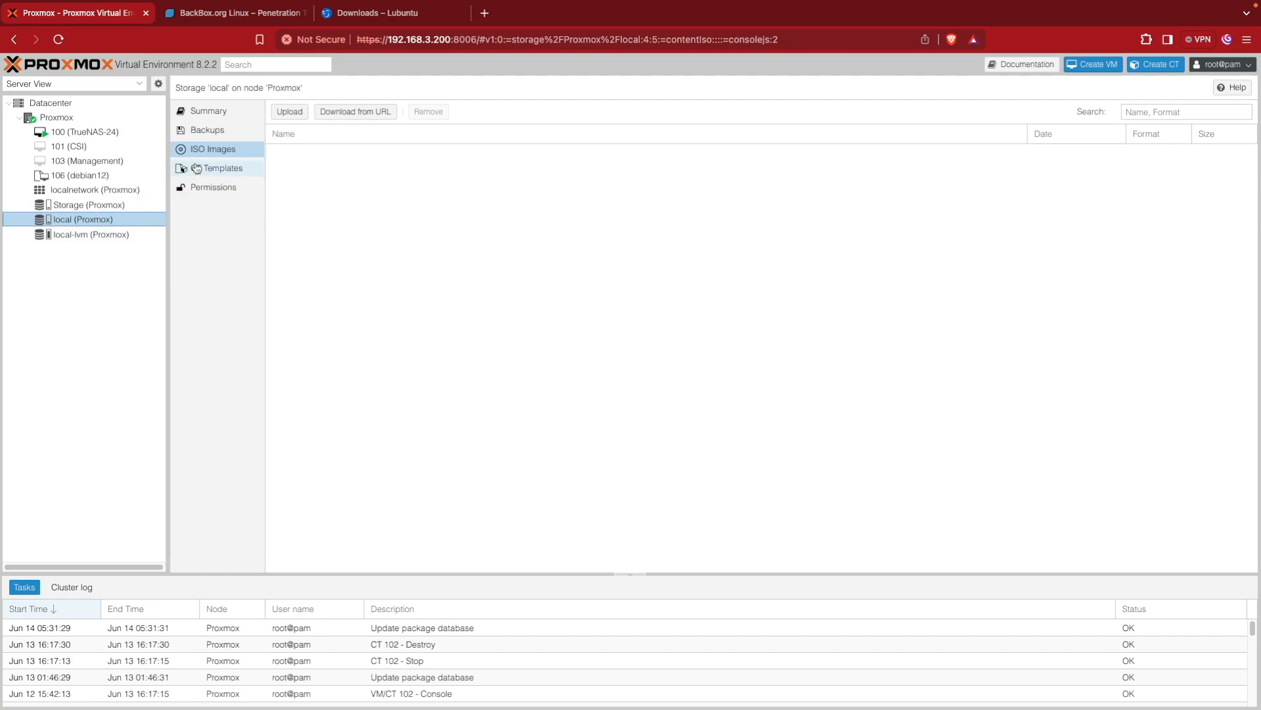
left_click(84, 205)
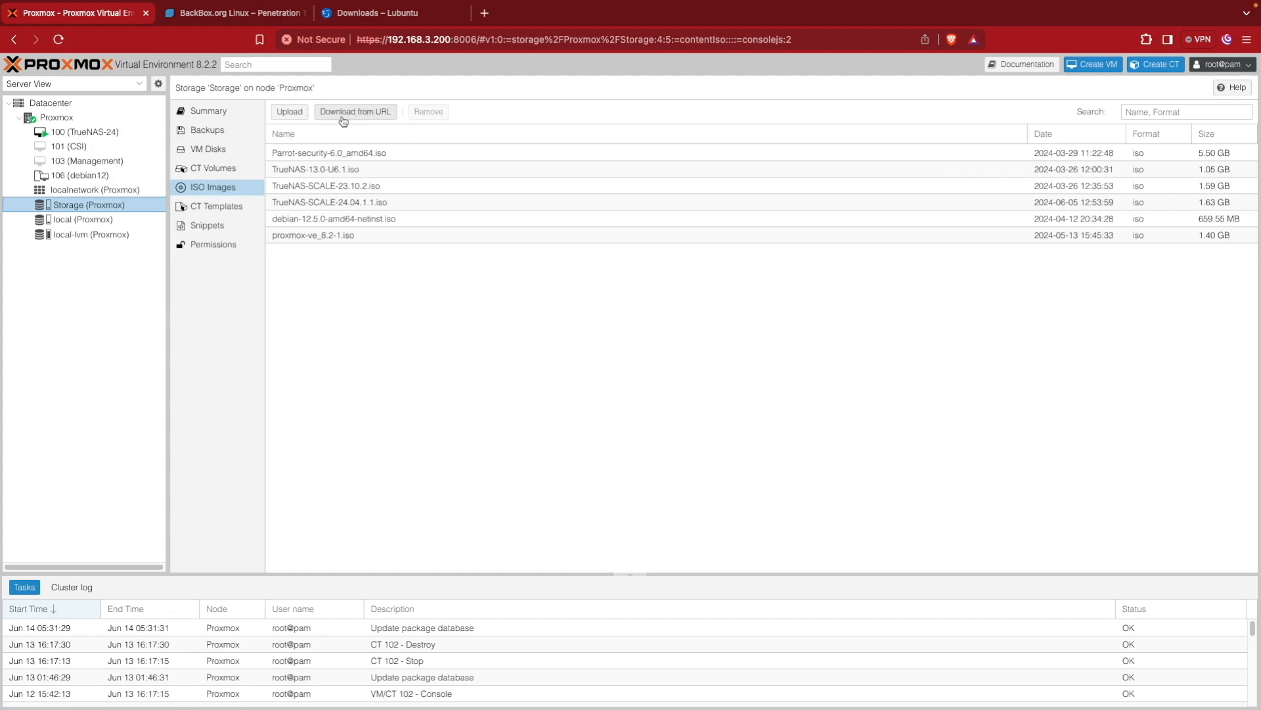
left_click(358, 117)
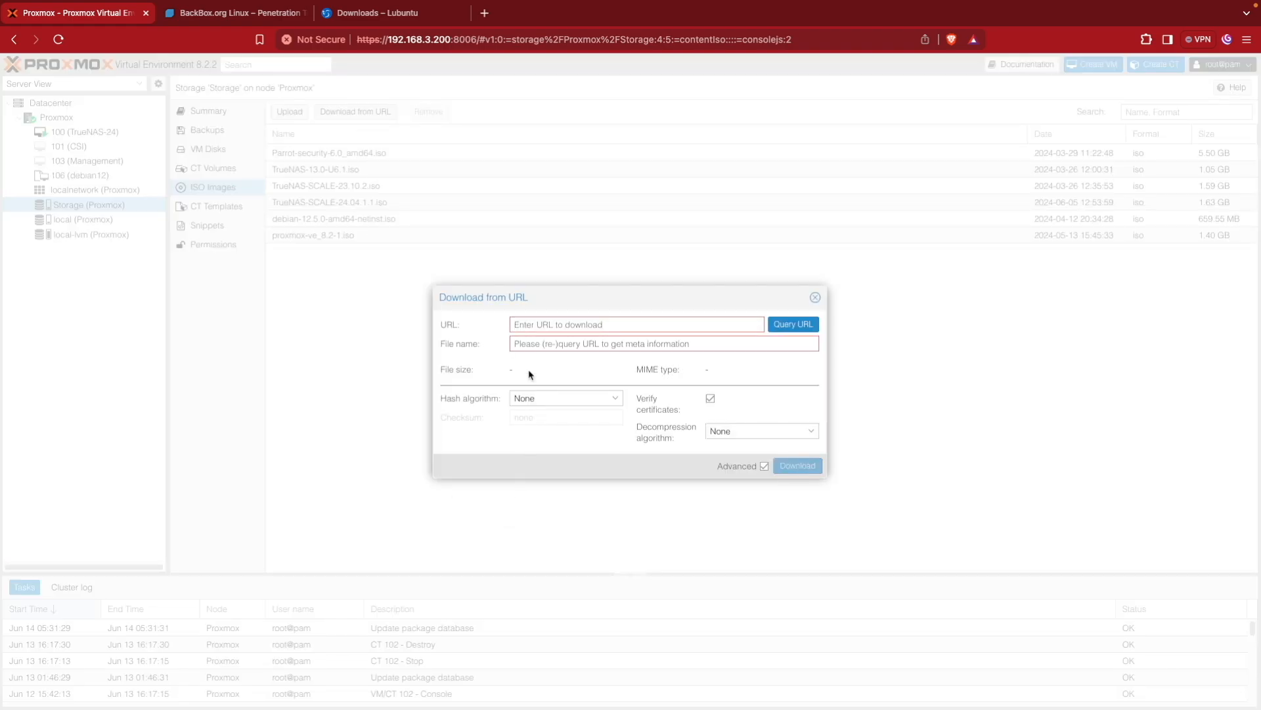
right_click(519, 325)
left_click(569, 423)
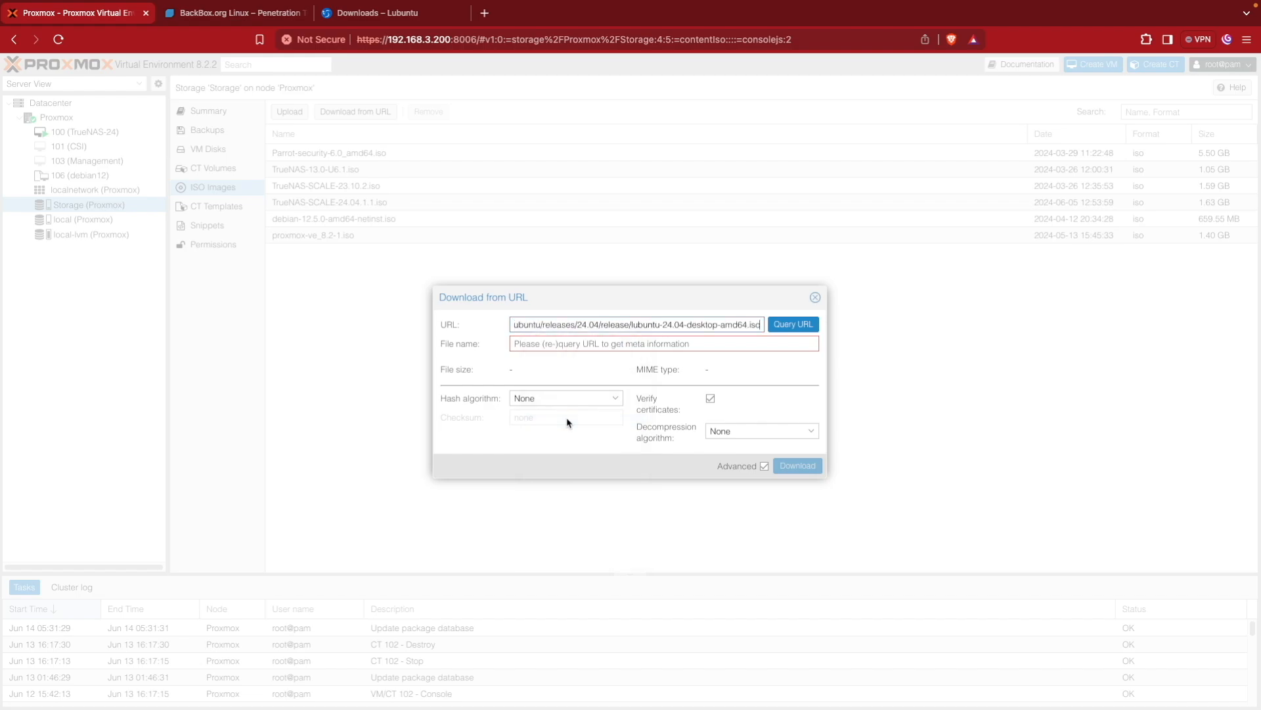
left_click(808, 326)
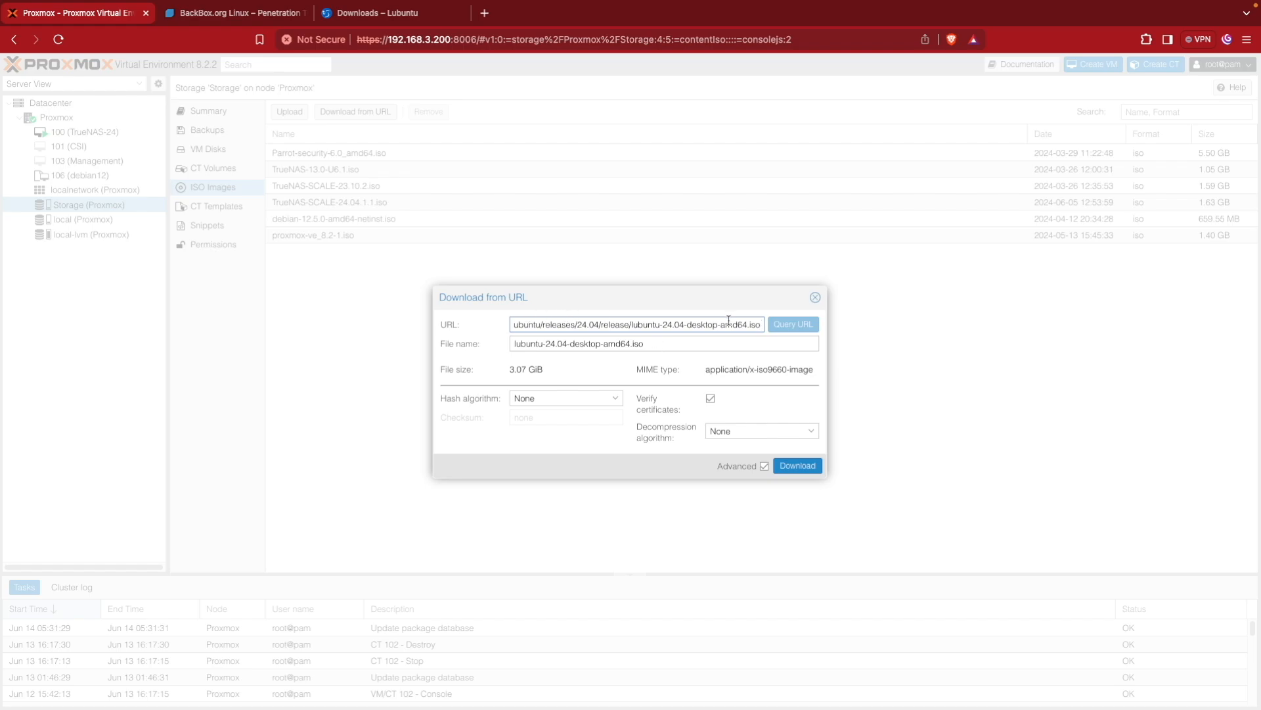
Step: Set the ISO download's hash algorithm to SHA-256, keeping the advanced options shown
left_click(543, 398)
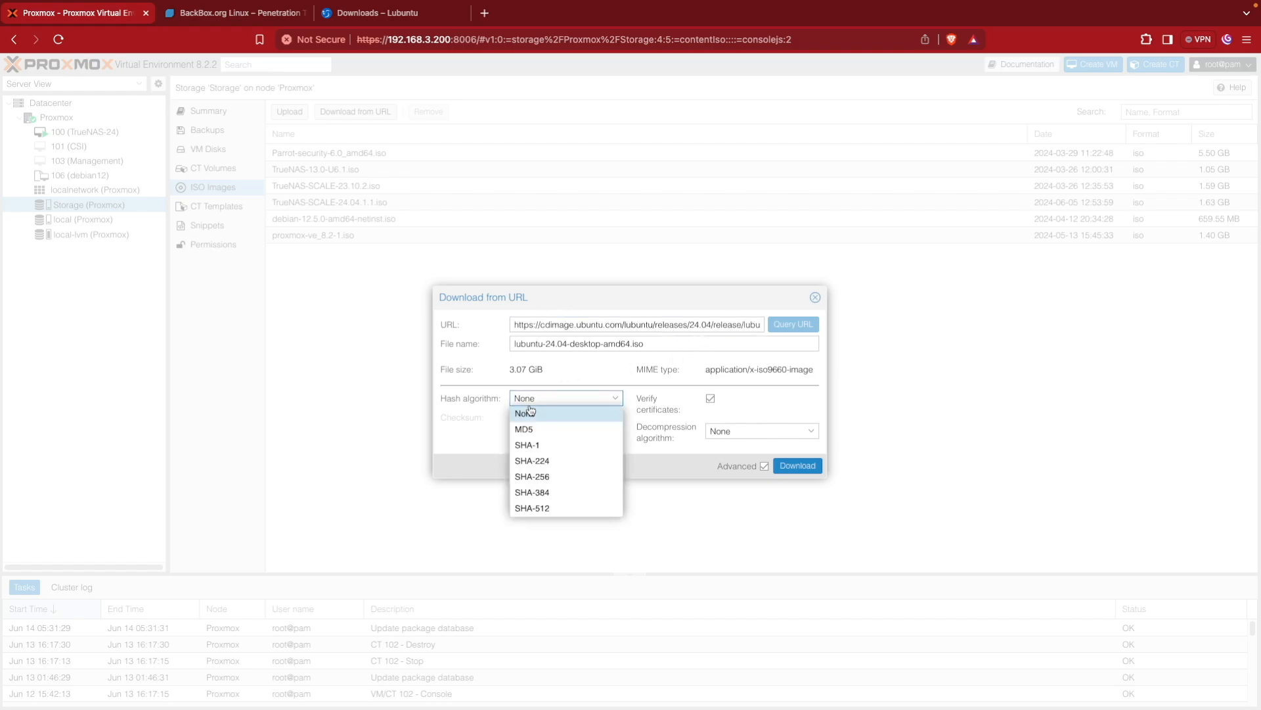
left_click(568, 483)
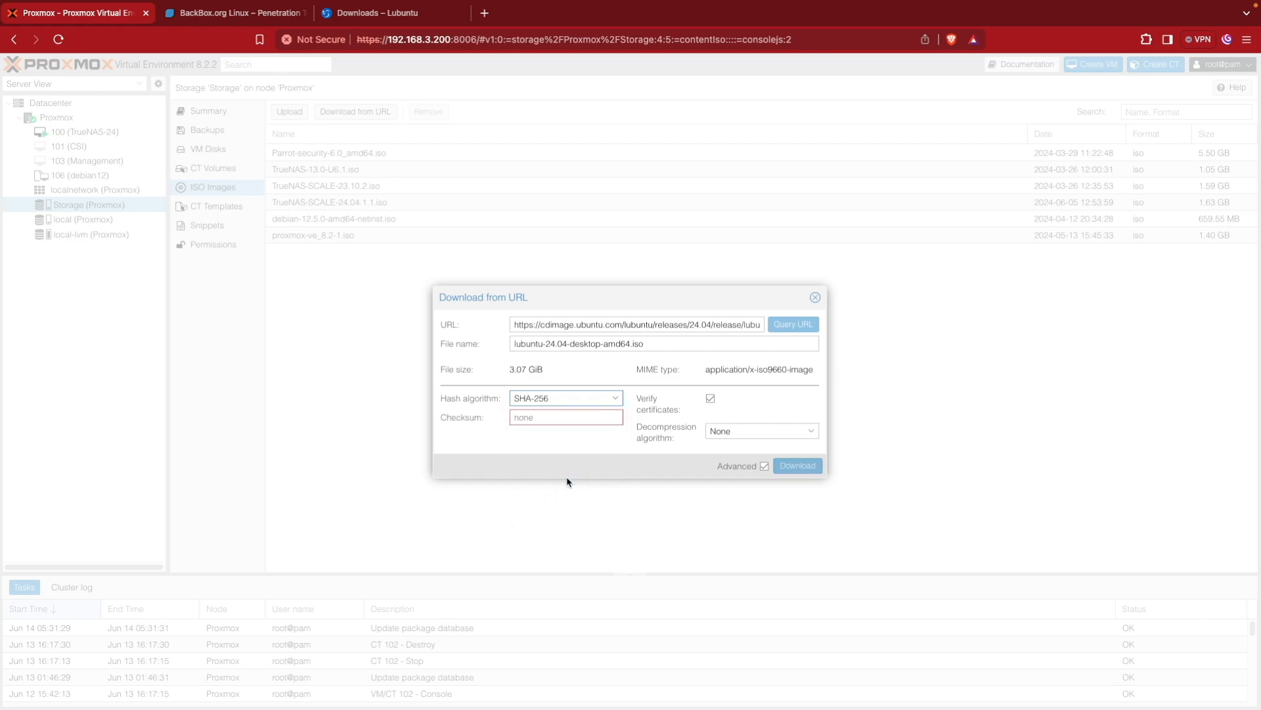
left_click(764, 466)
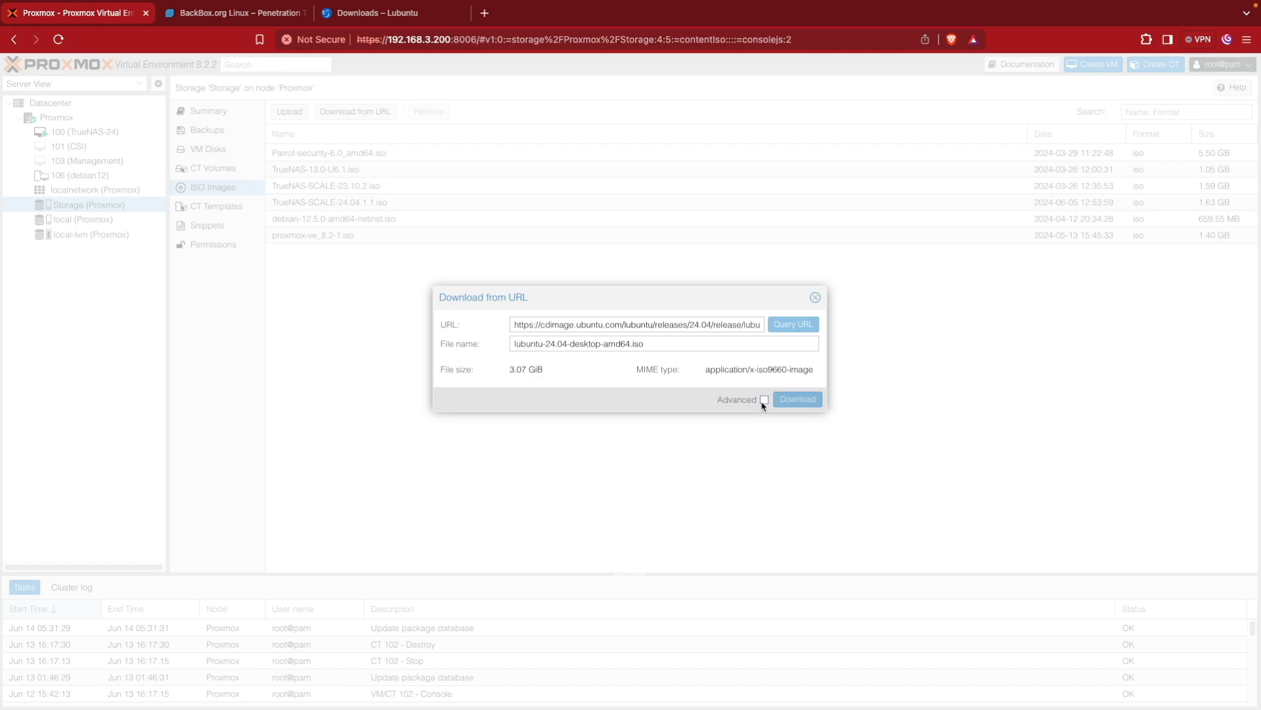
left_click(764, 400)
left_click(764, 466)
left_click(765, 400)
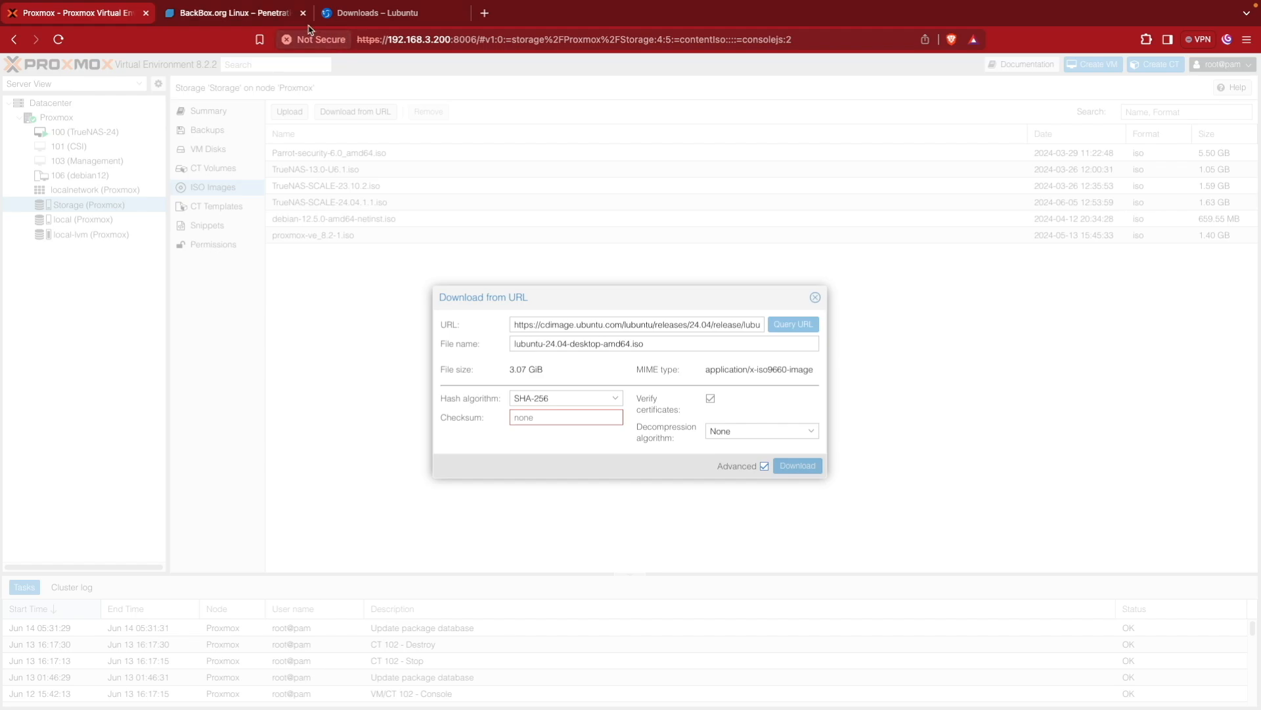
Step: Copy the ISO's checksum from Lubuntu's SHA256SUMS page into the Proxmox download's checksum and download the image, closing the task viewer once complete
left_click(358, 14)
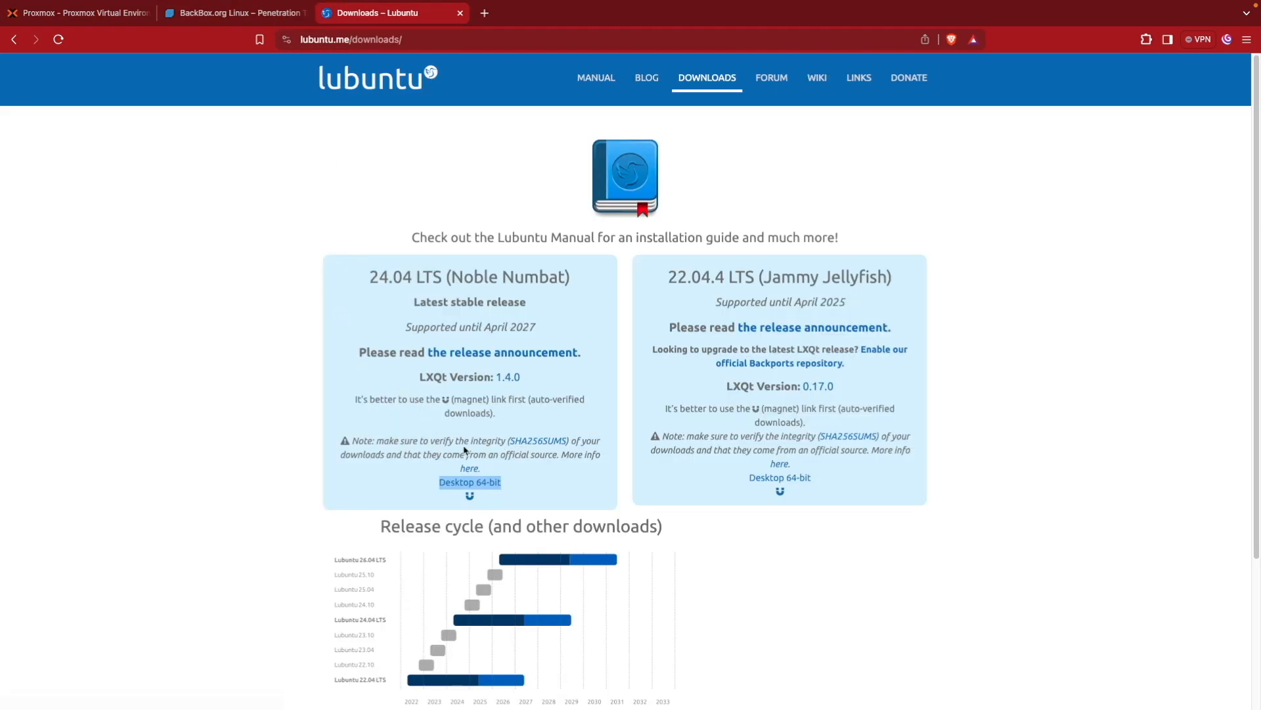
left_click(541, 448)
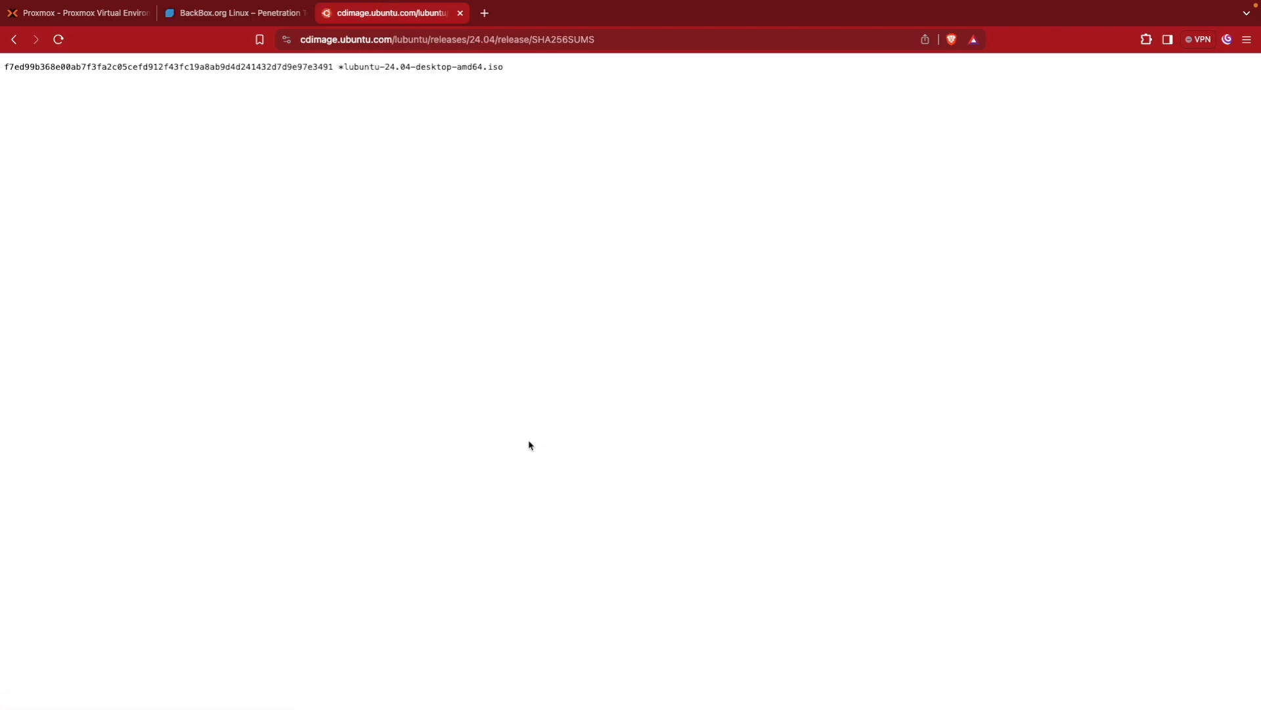
left_click_drag(5, 65, 333, 65)
right_click(333, 65)
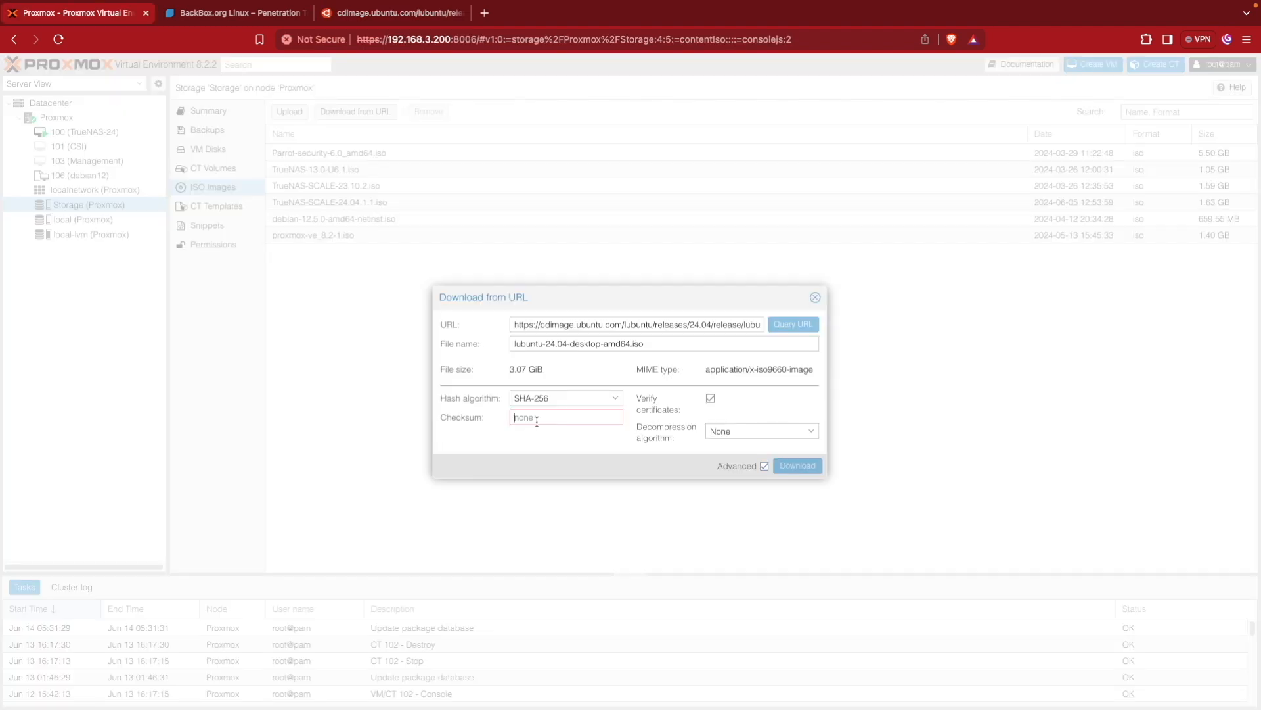
right_click(538, 423)
left_click(578, 515)
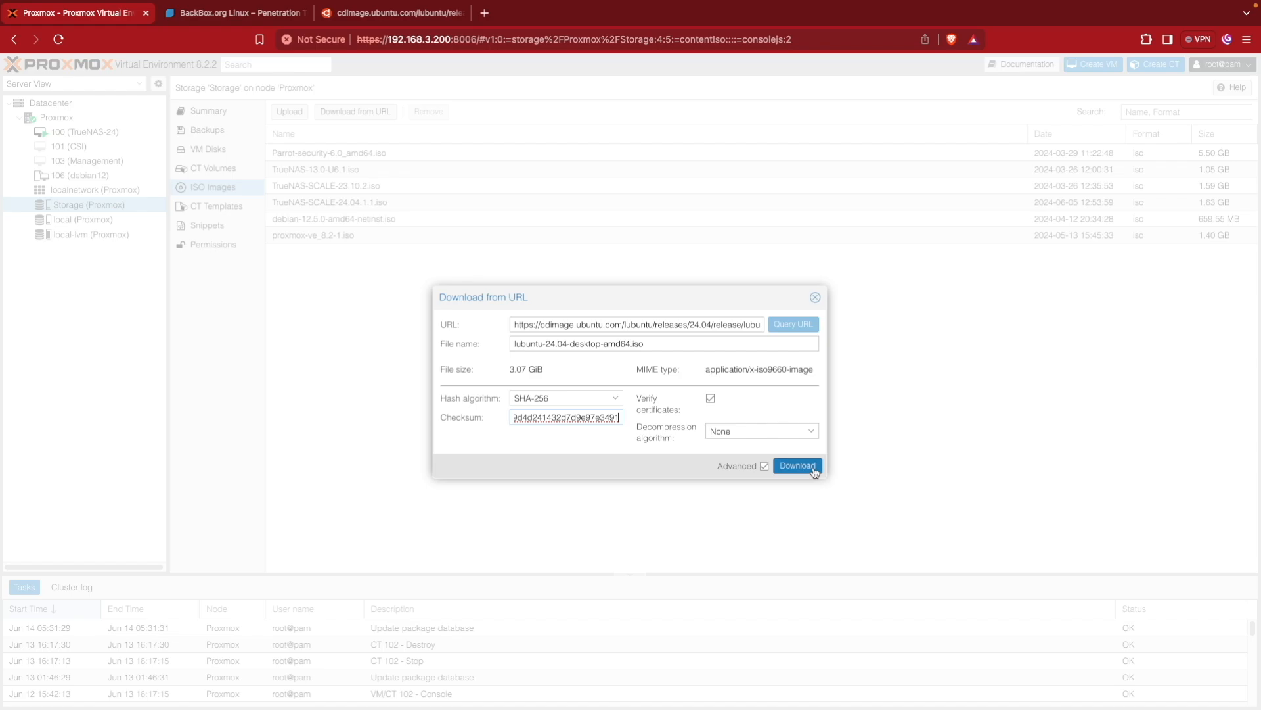
left_click(797, 465)
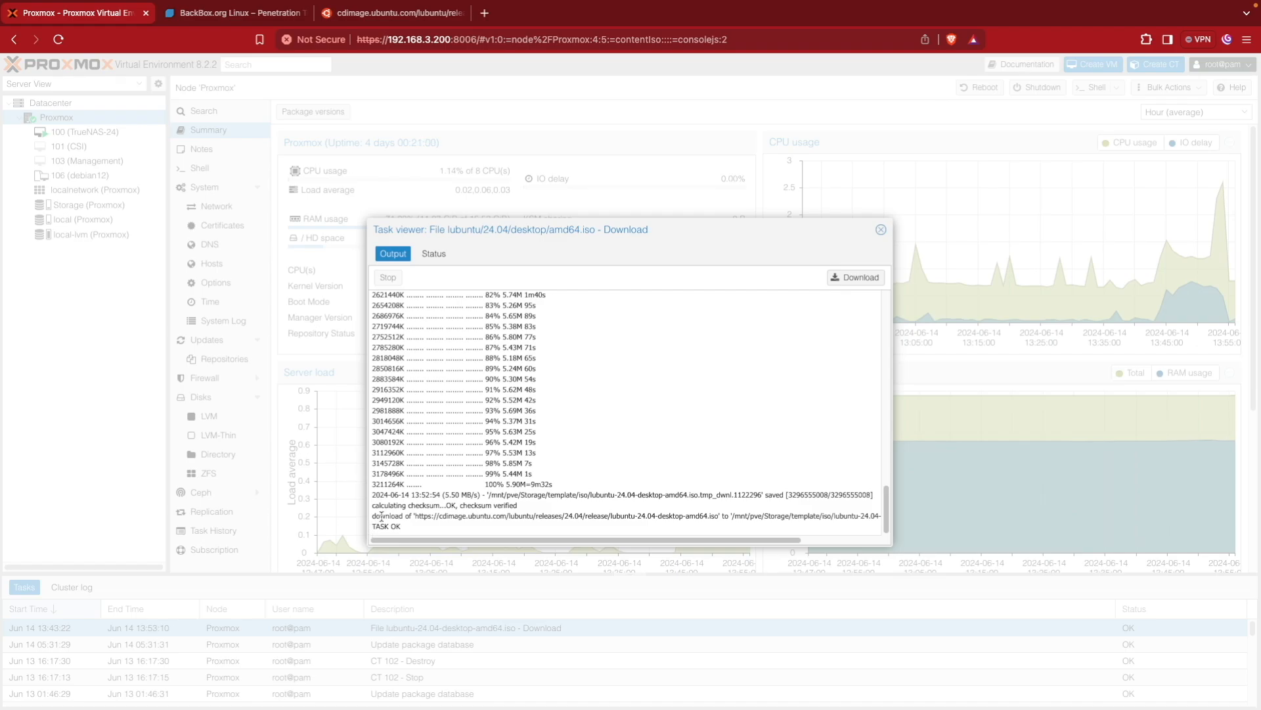
left_click(881, 230)
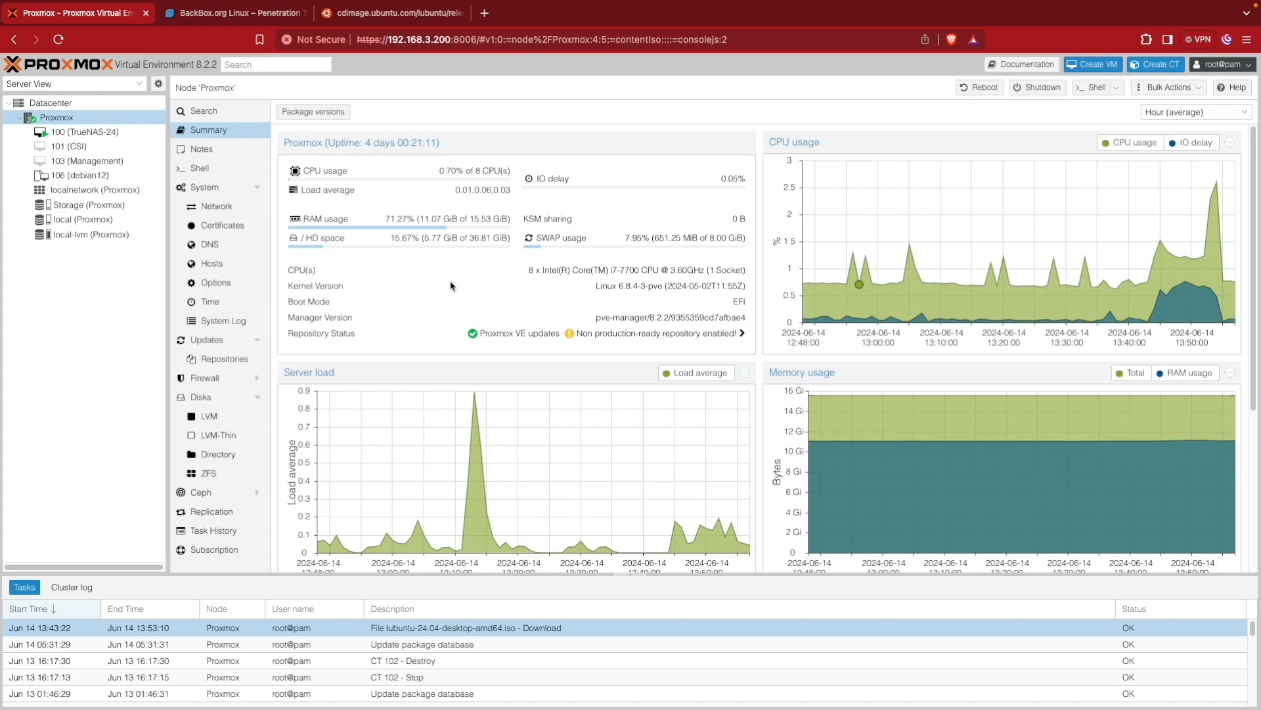
Step: Start creating a virtual machine named Lubuntu that uses the lubuntu-24.04-desktop-amd64.iso image from Storage
left_click(1090, 66)
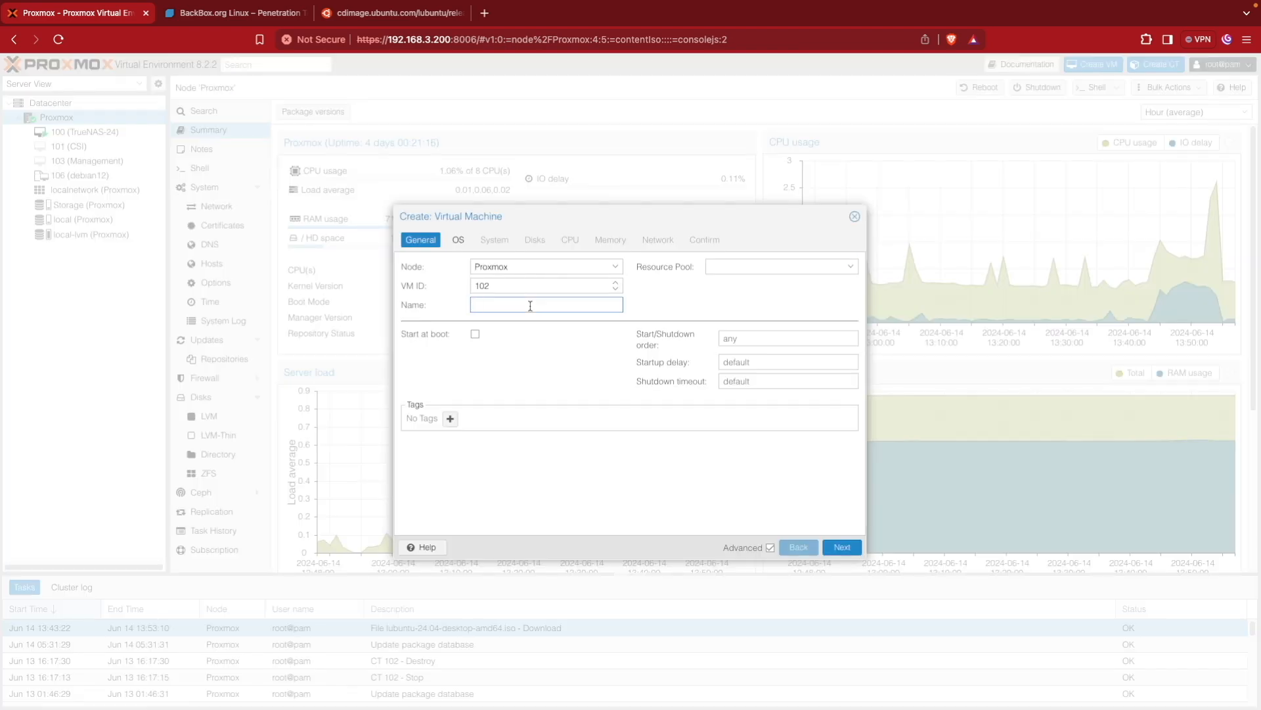
type("Lubuntu")
left_click(840, 547)
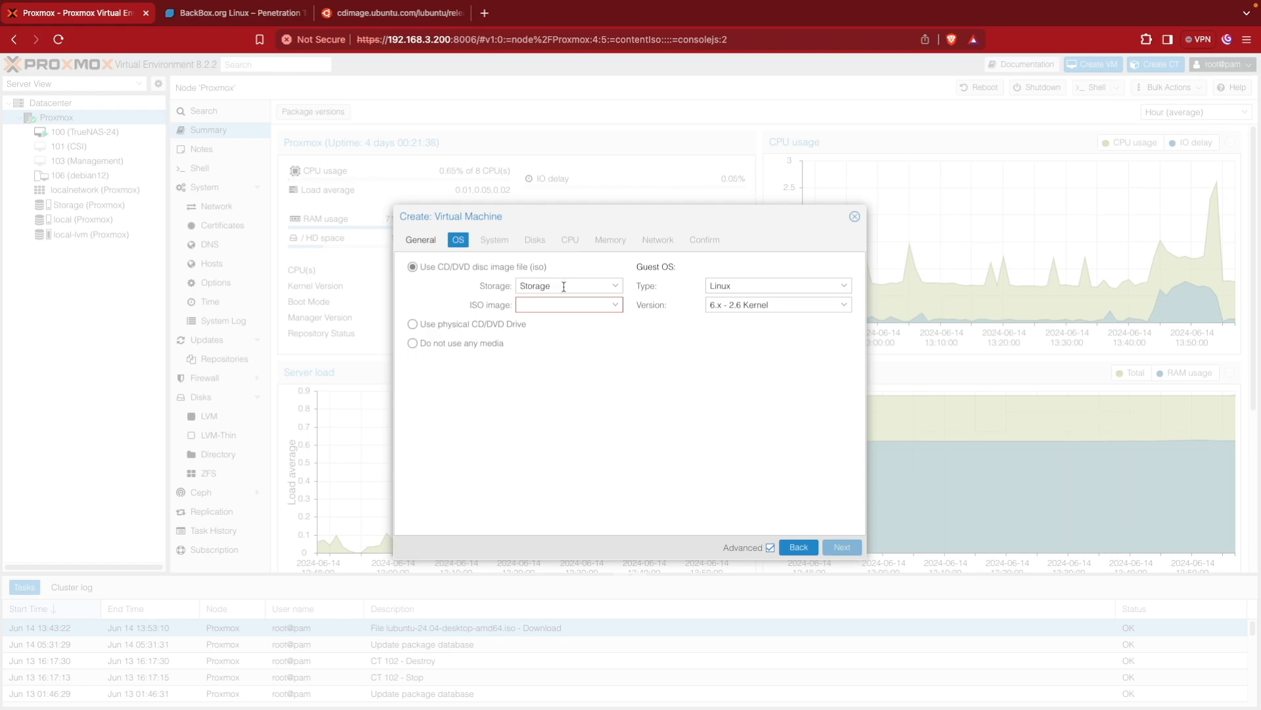
left_click(618, 306)
left_click(617, 358)
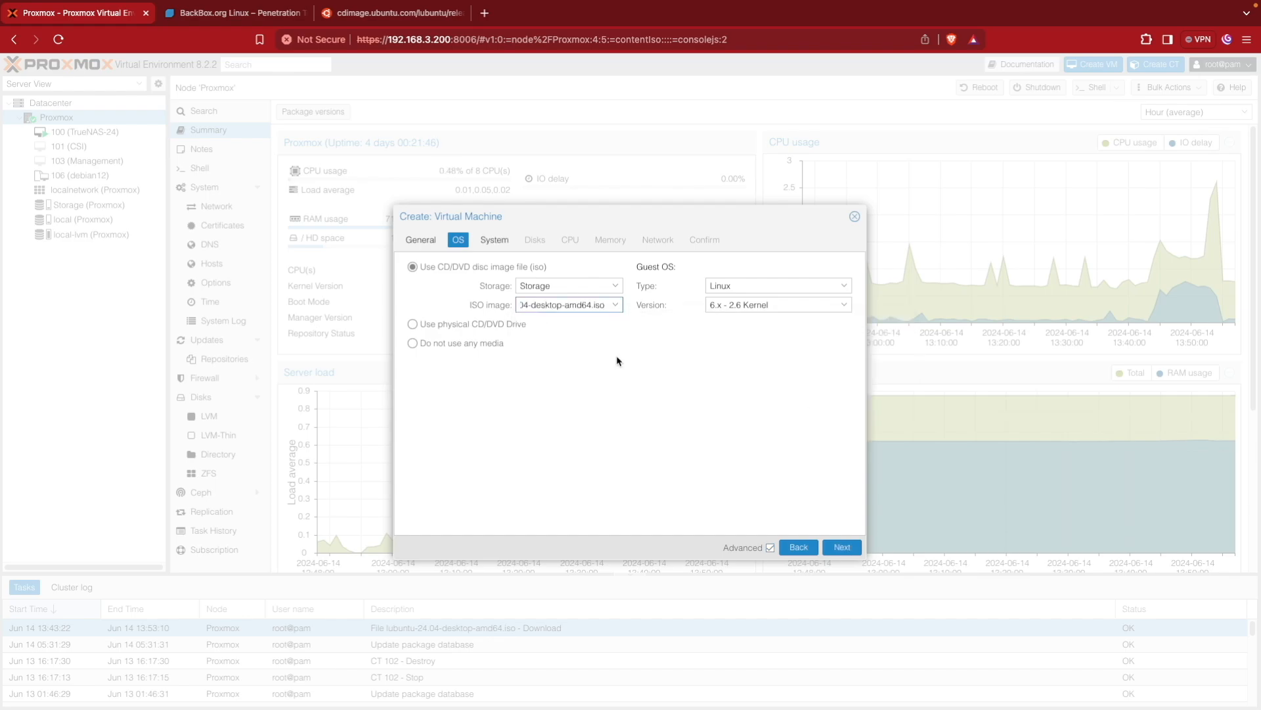
left_click(843, 548)
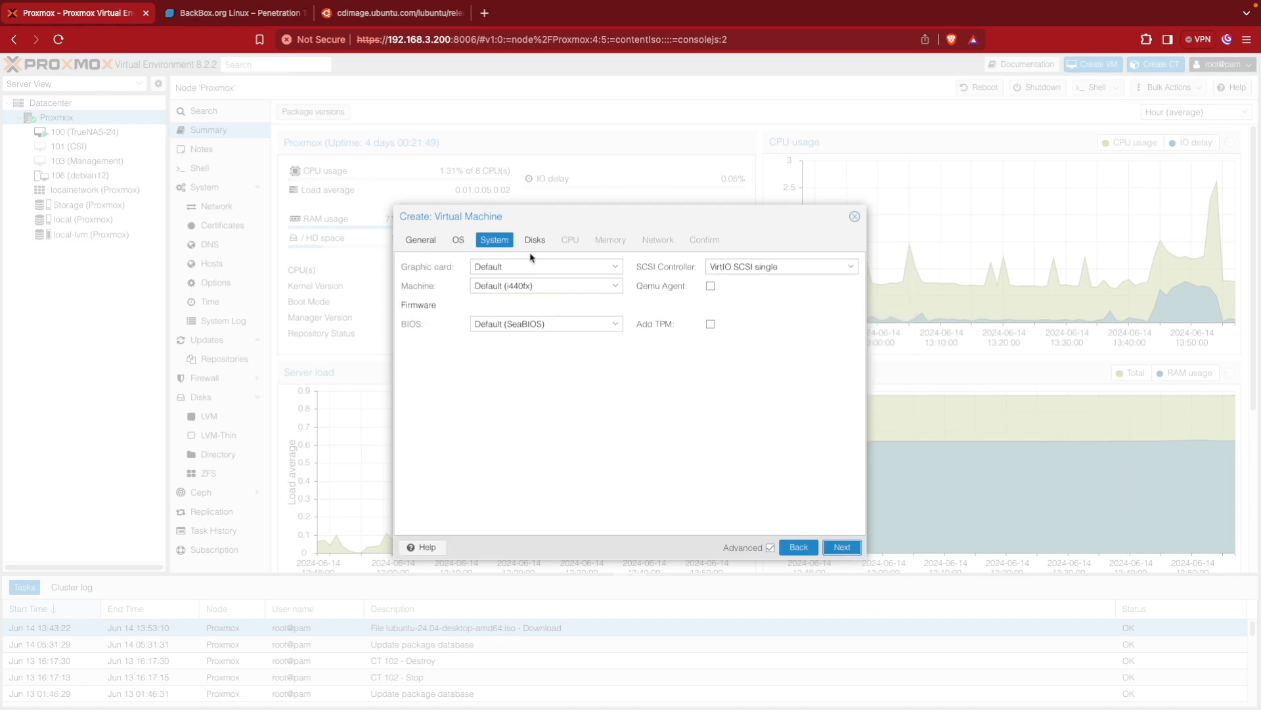
Step: Enable the Qemu Agent for the virtual machine and set its disk size to 2048 GiB
left_click(711, 287)
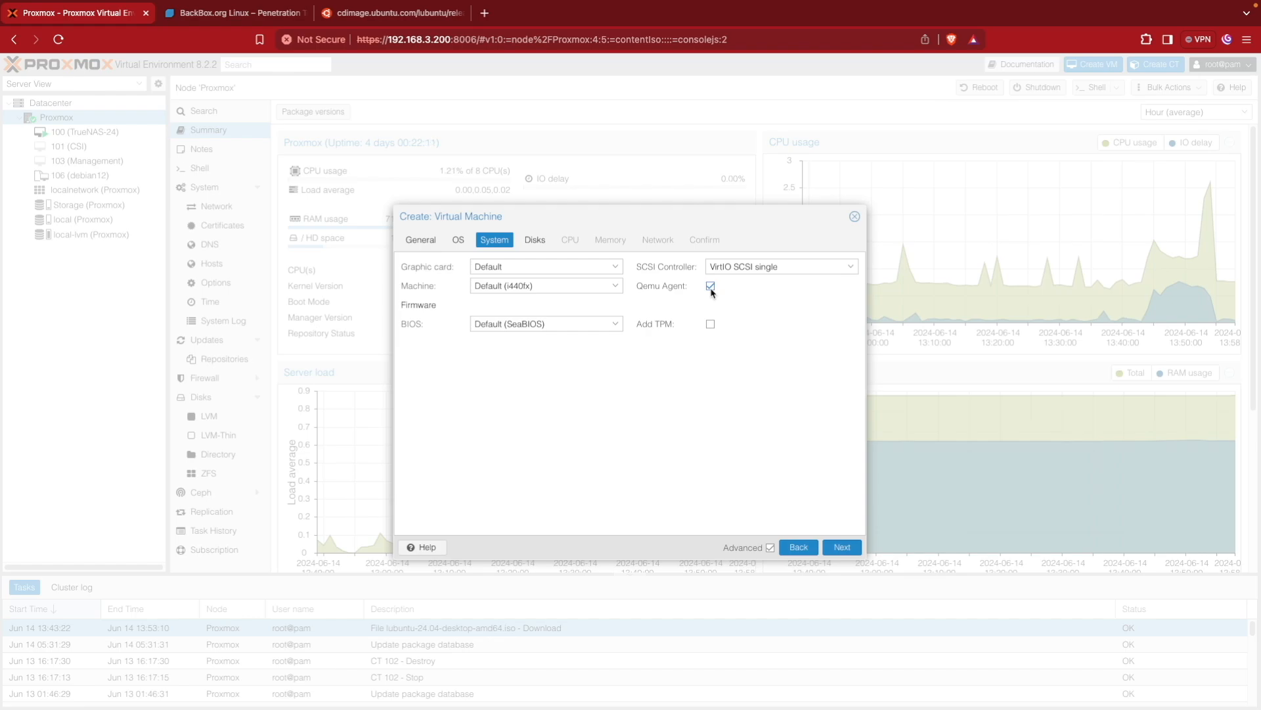
left_click(841, 547)
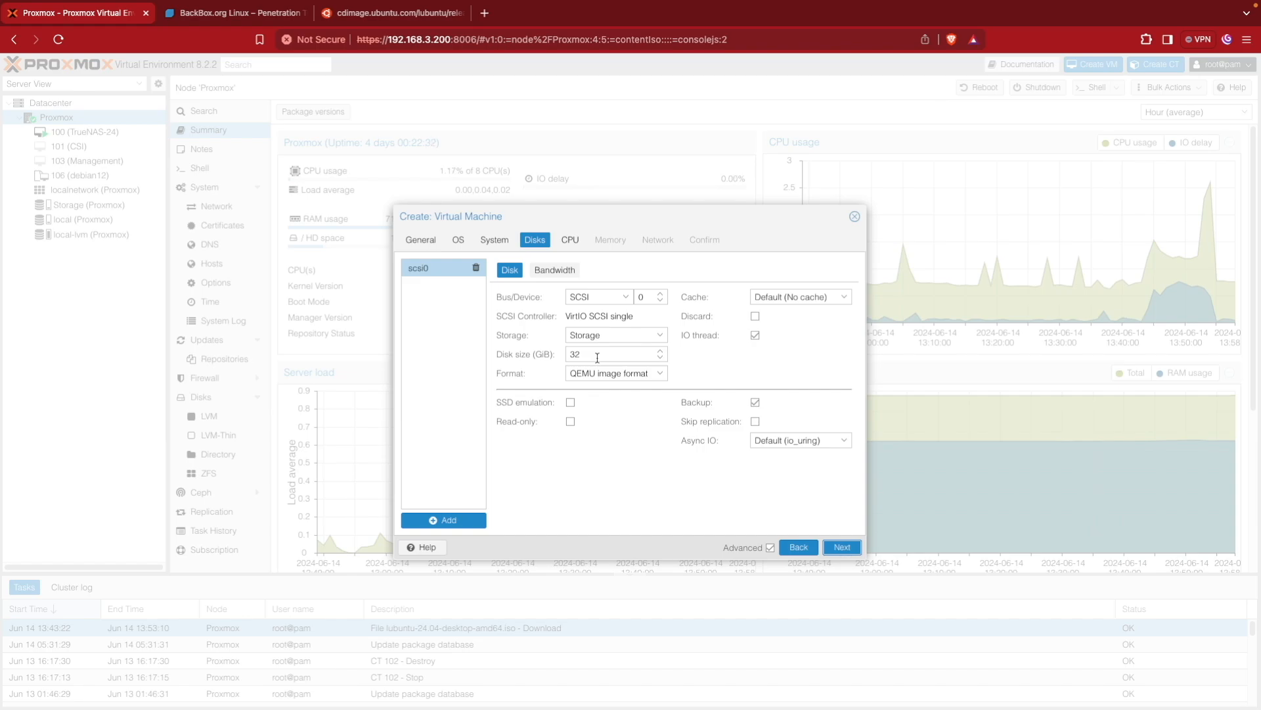
left_click_drag(598, 357, 563, 360)
type("2048")
key("Return")
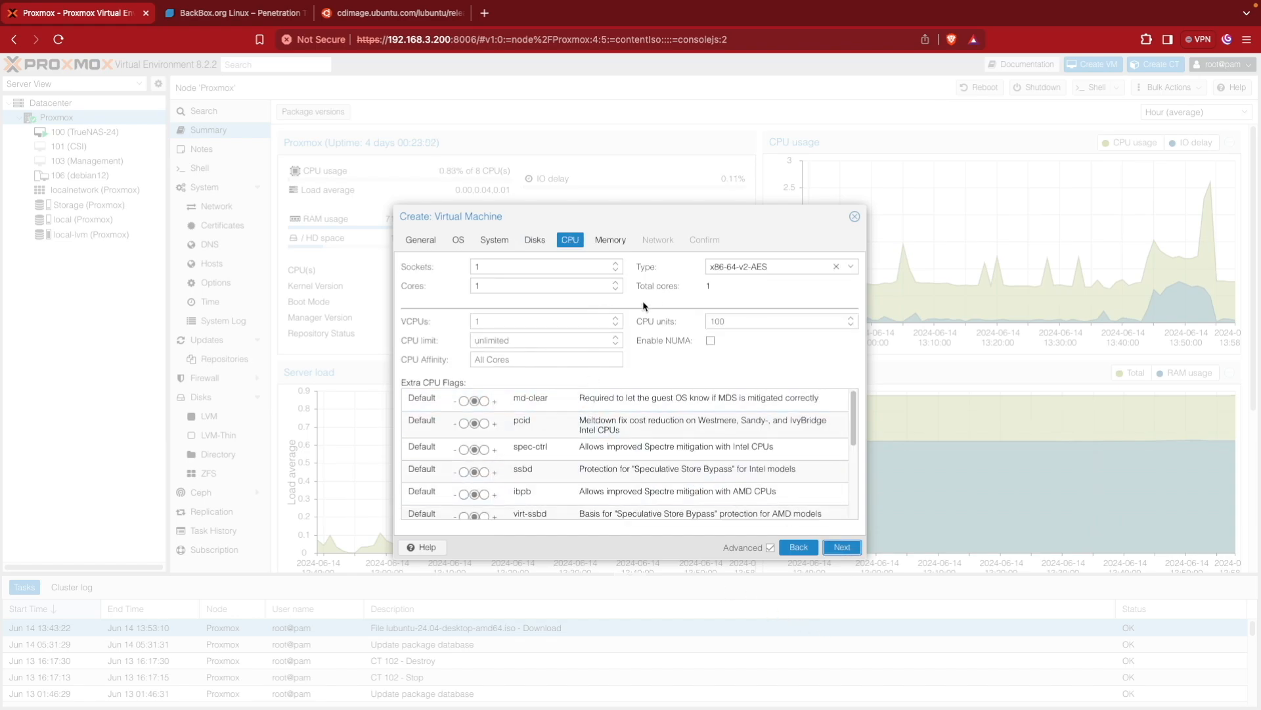
Step: Give the virtual machine 4 CPU cores and set the CPU type to host
left_click(617, 282)
left_click(616, 282)
left_click(617, 283)
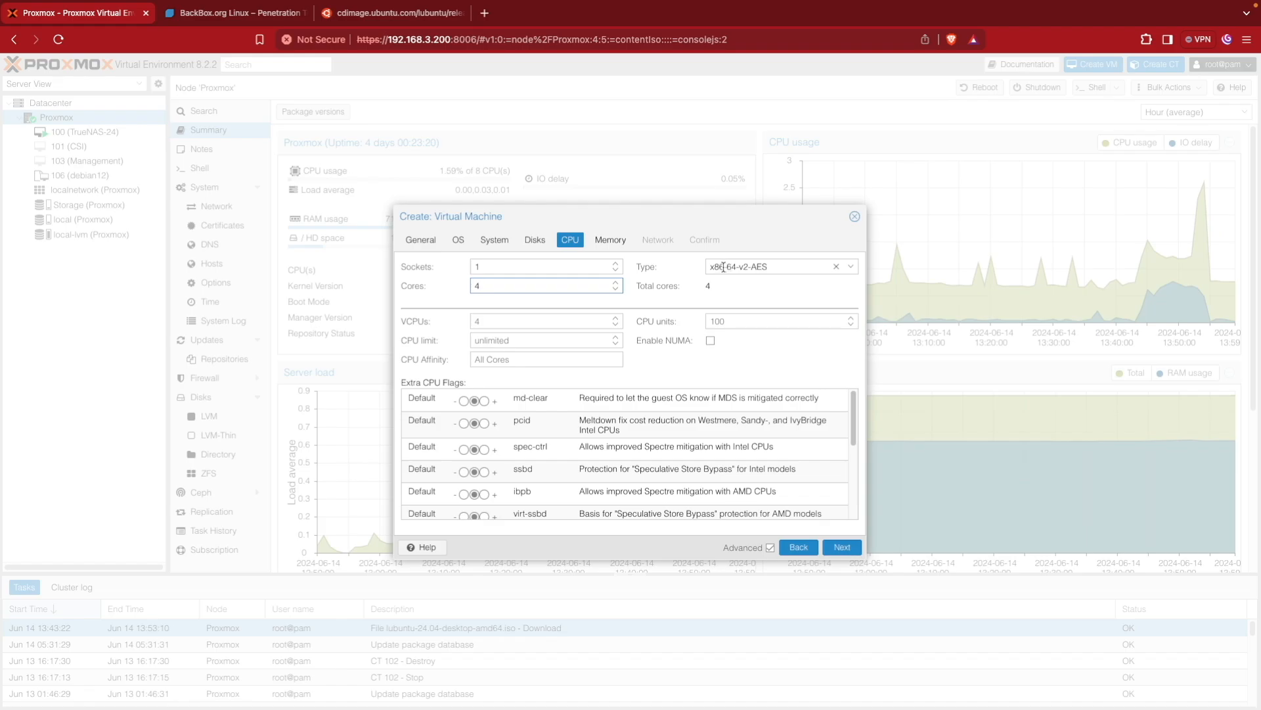
left_click(851, 267)
left_click_drag(936, 307, 937, 463)
left_click(922, 468)
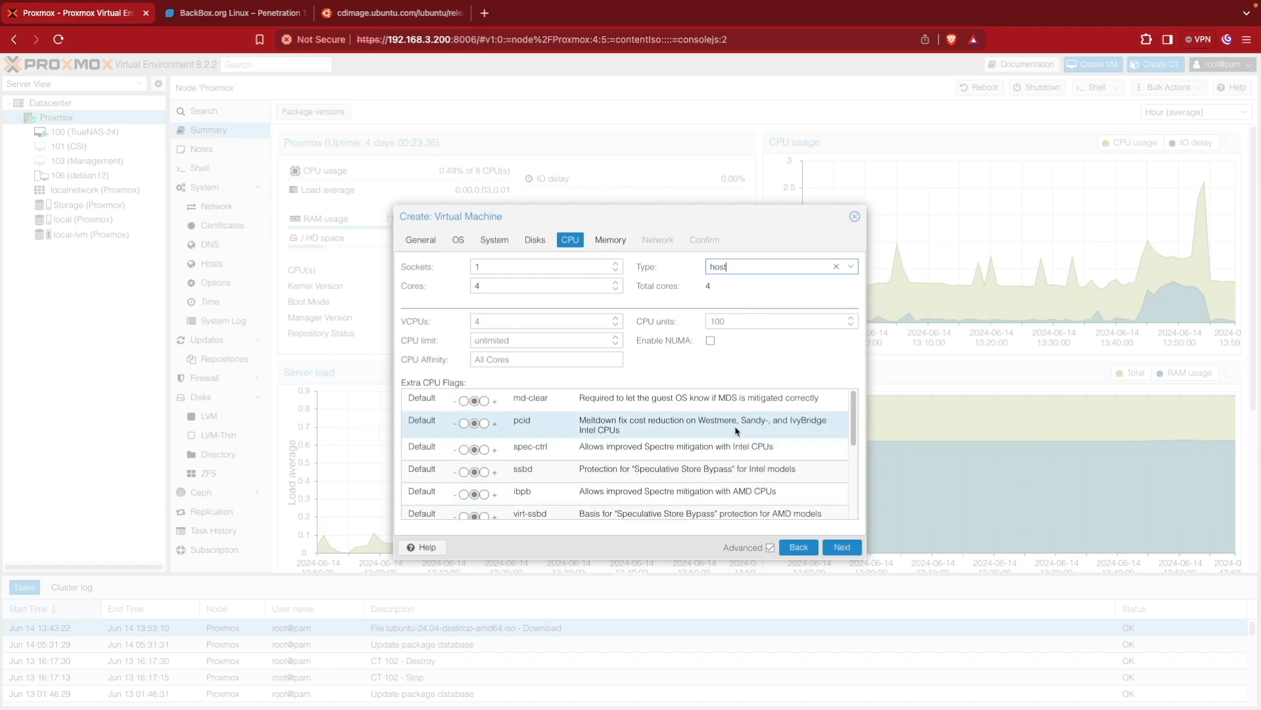
left_click(838, 551)
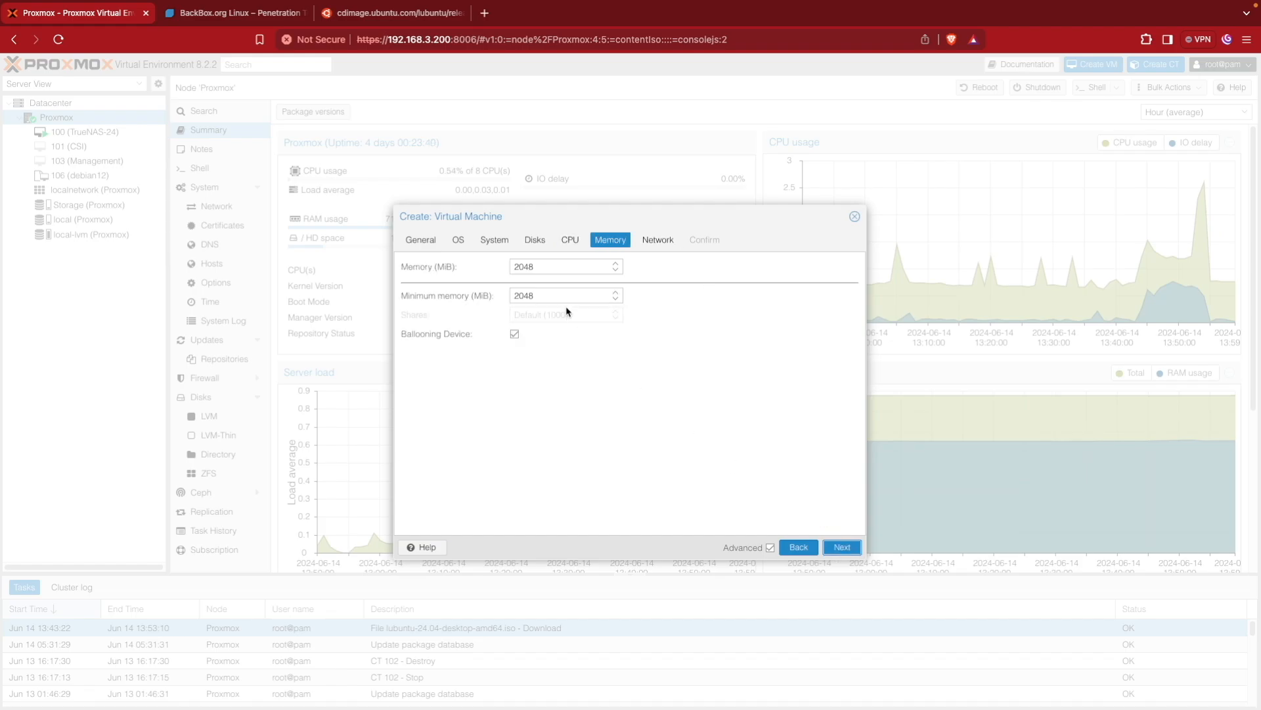
Step: Set the virtual machine's memory to 4096 MiB and accept the default network settings to reach the confirmation summary
double_click(532, 266)
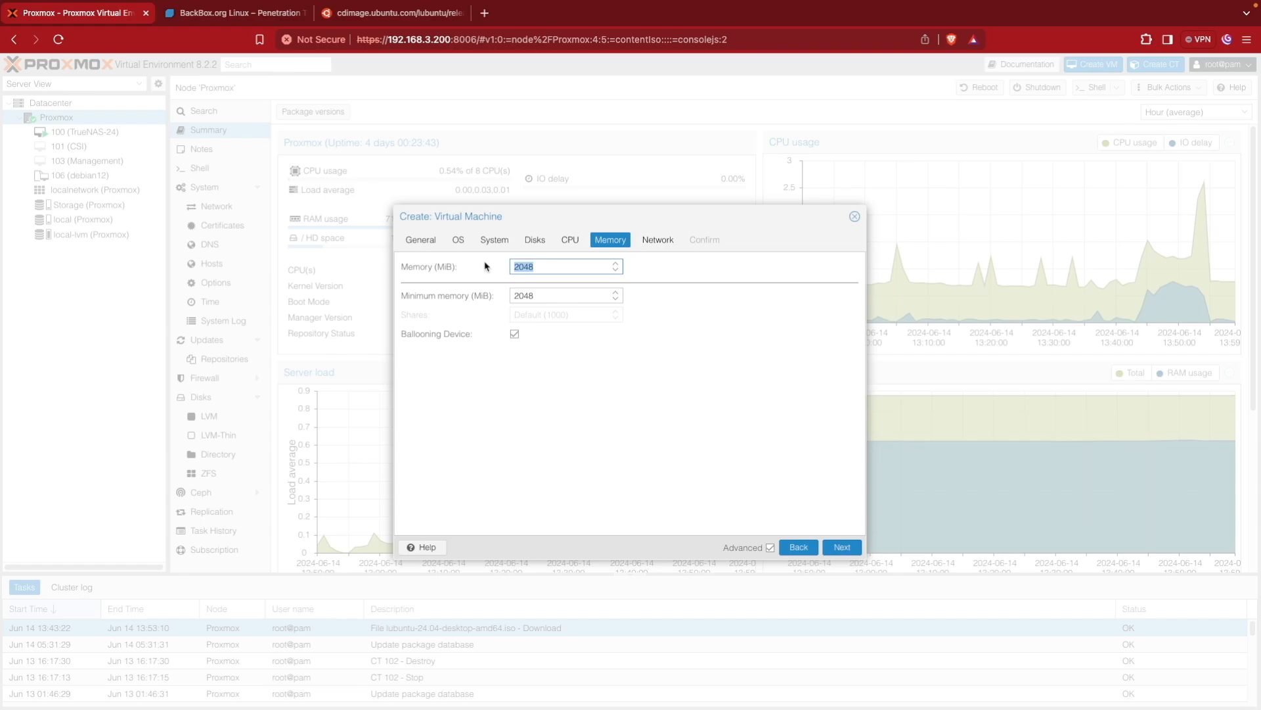
type("4098")
key("BackSpace")
type("6")
left_click(842, 547)
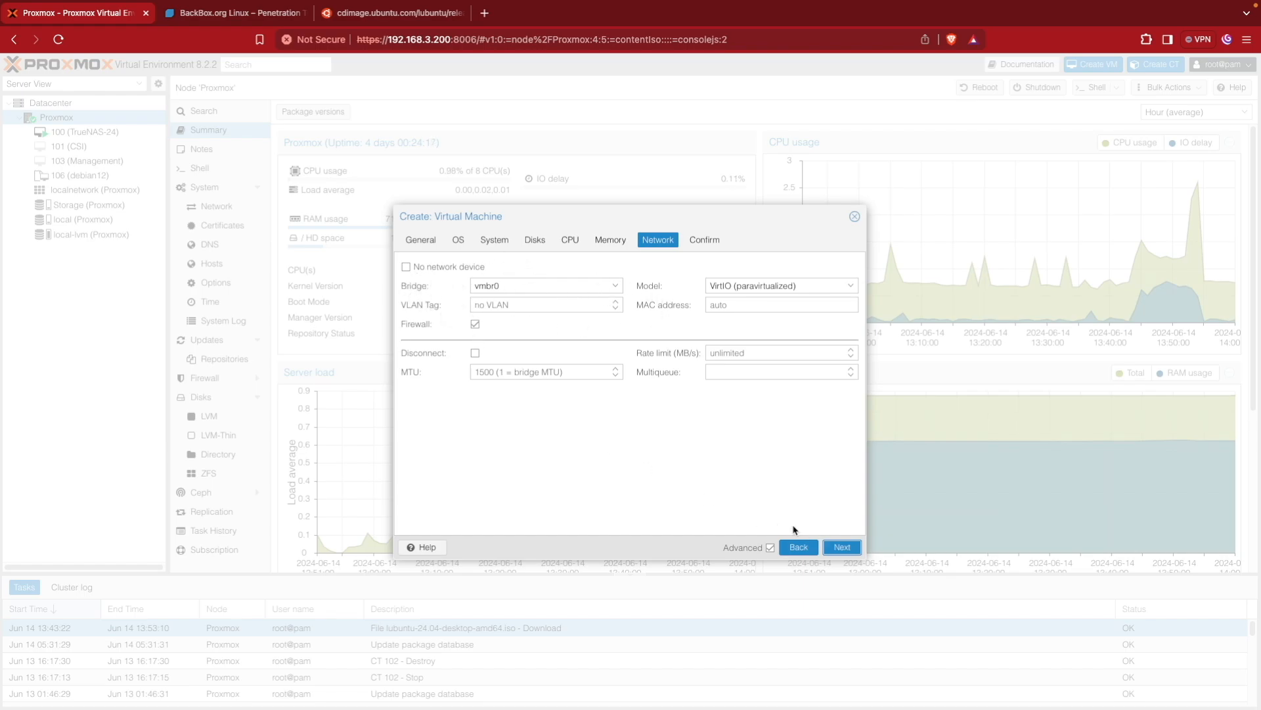
left_click(846, 548)
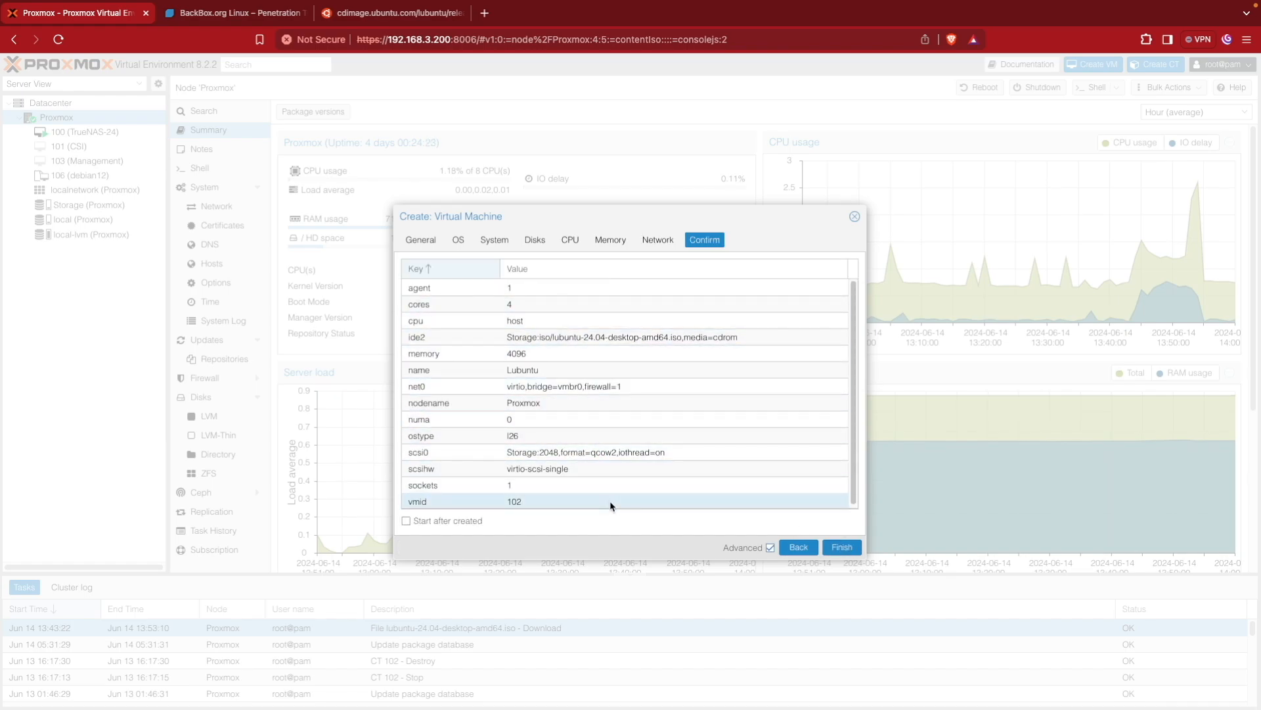
Step: Finish creating the Lubuntu virtual machine and set its display to VirGL GPU with the VNC clipboard
left_click(843, 547)
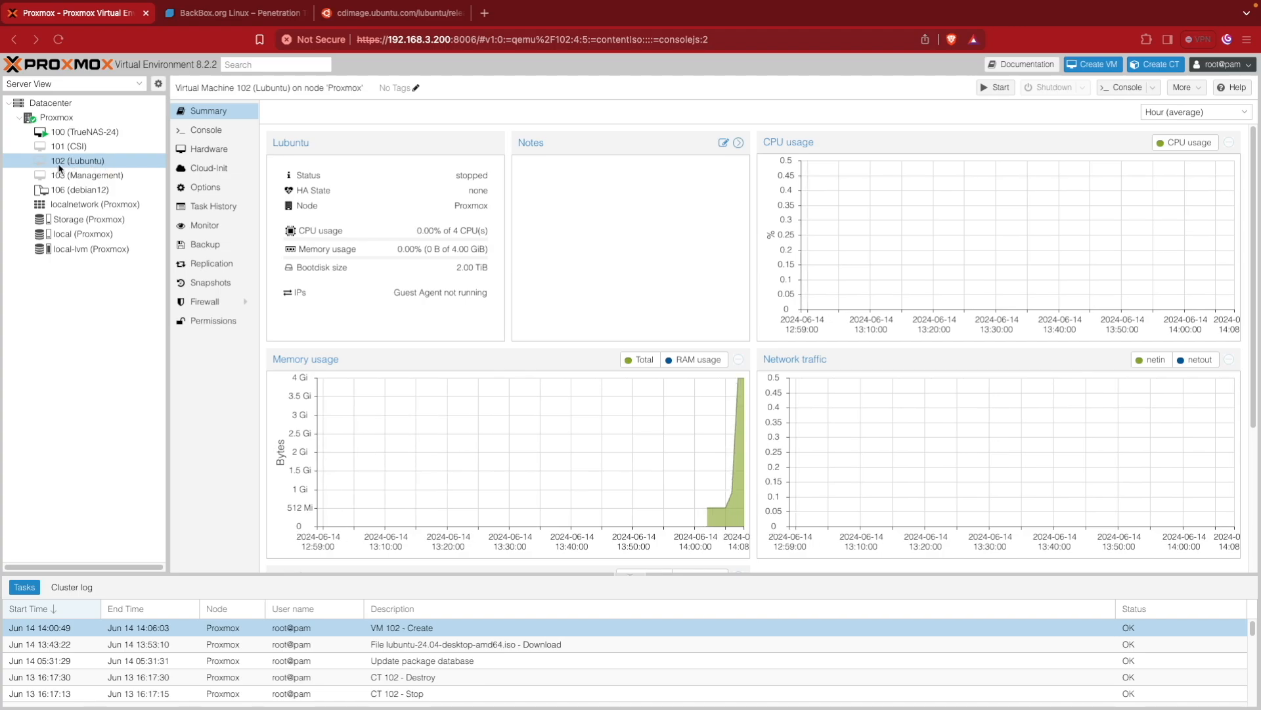
left_click(205, 152)
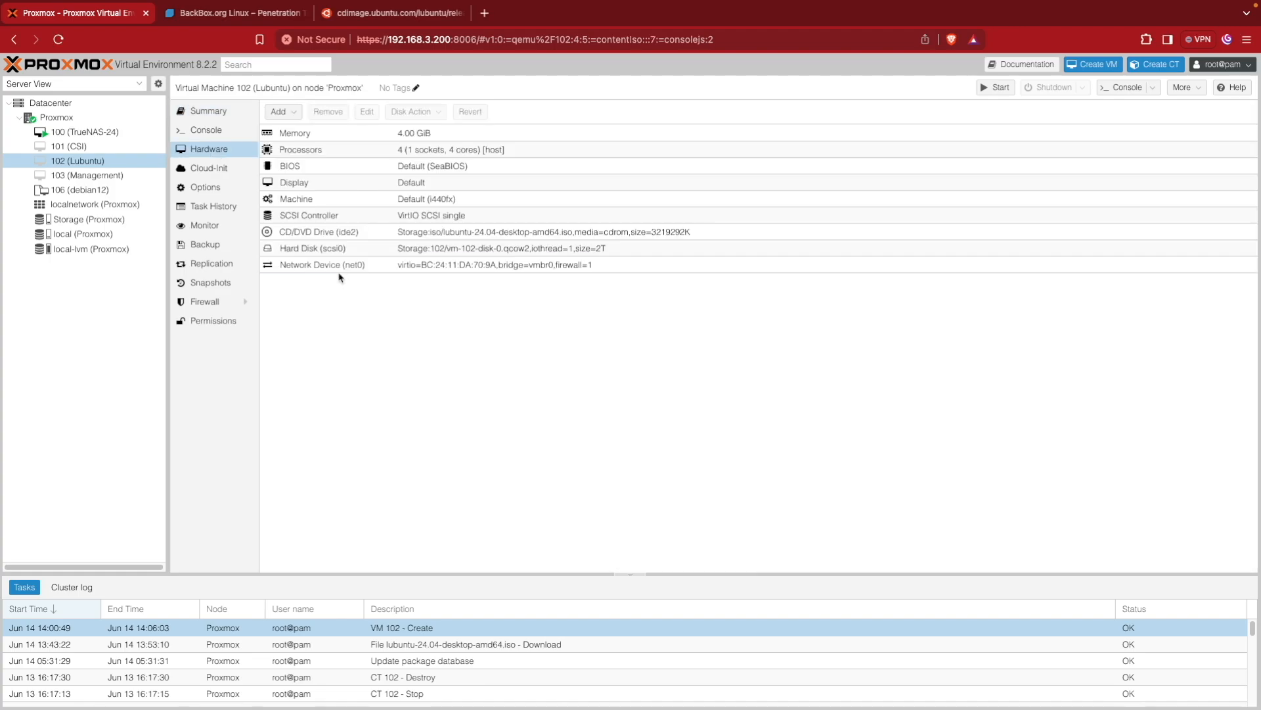
left_click(311, 187)
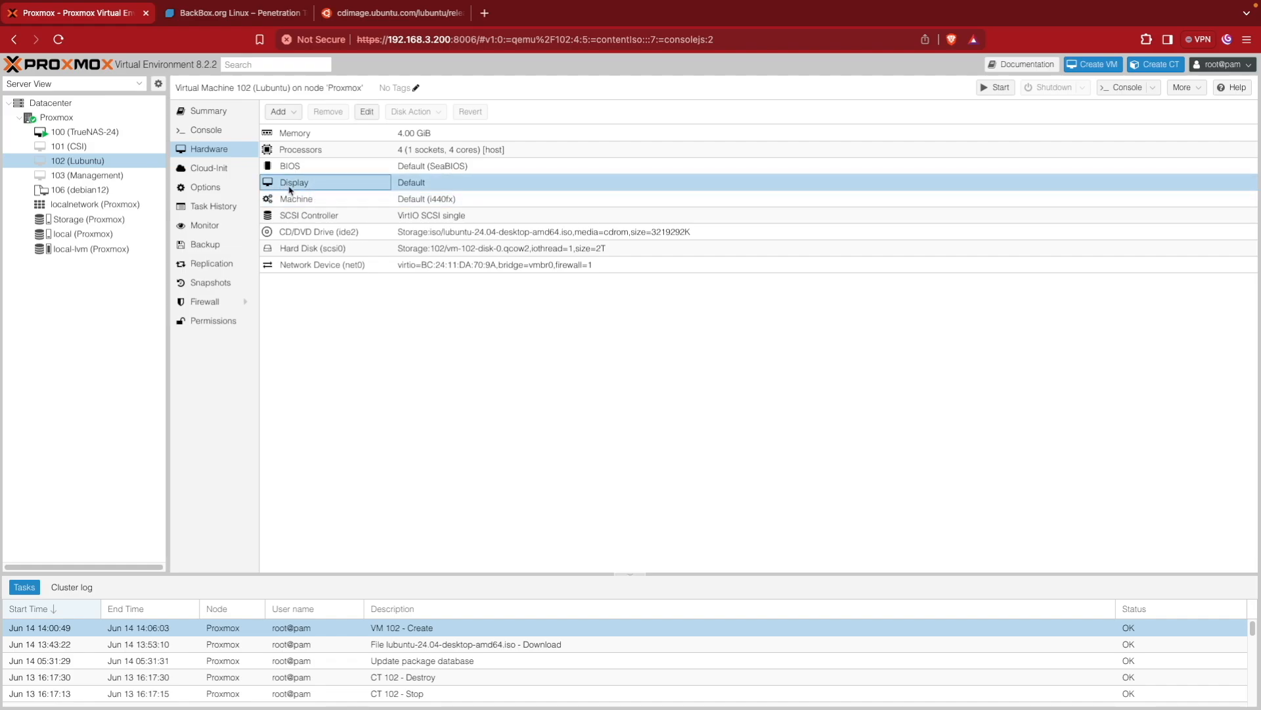
left_click(367, 112)
left_click(648, 319)
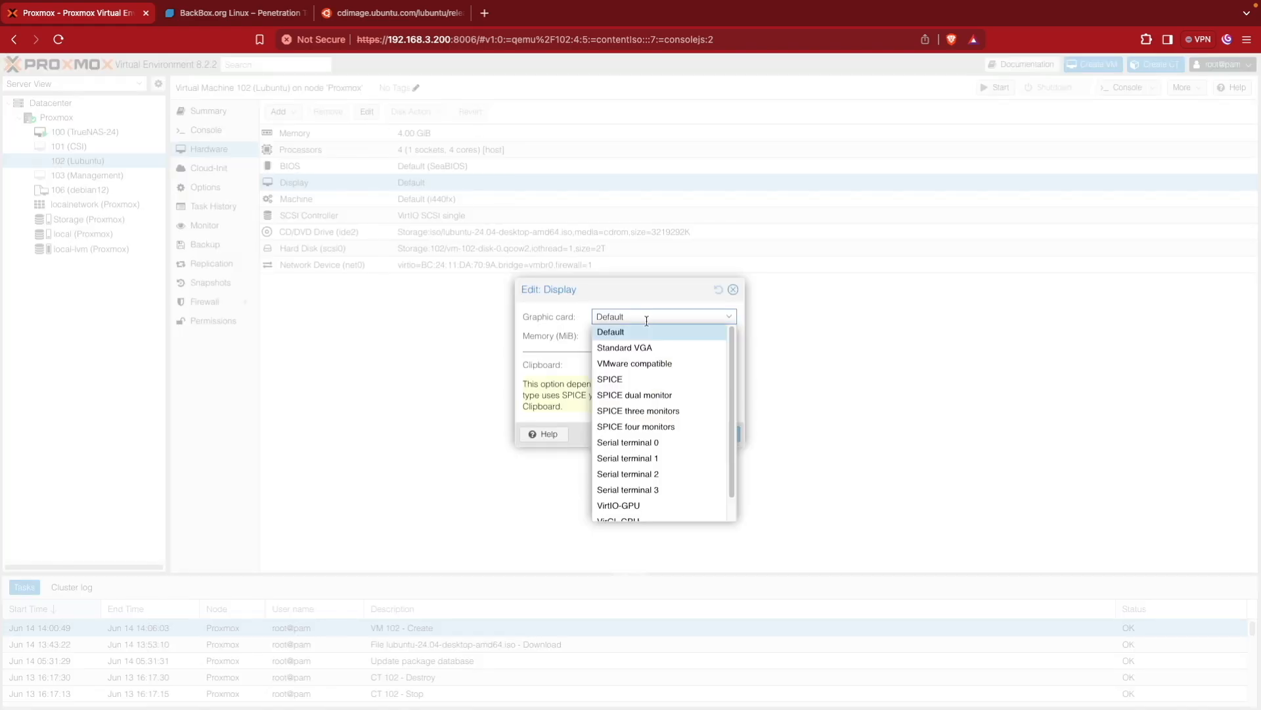
left_click_drag(730, 434, 731, 460)
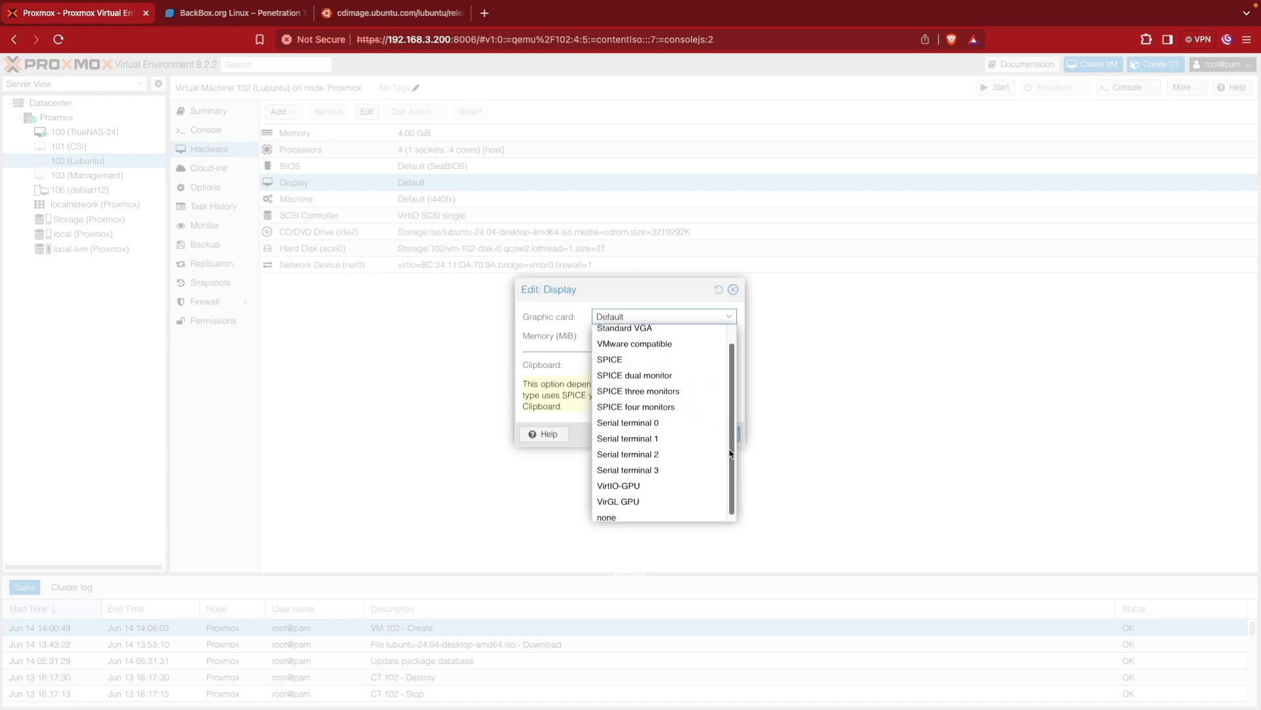
left_click(680, 503)
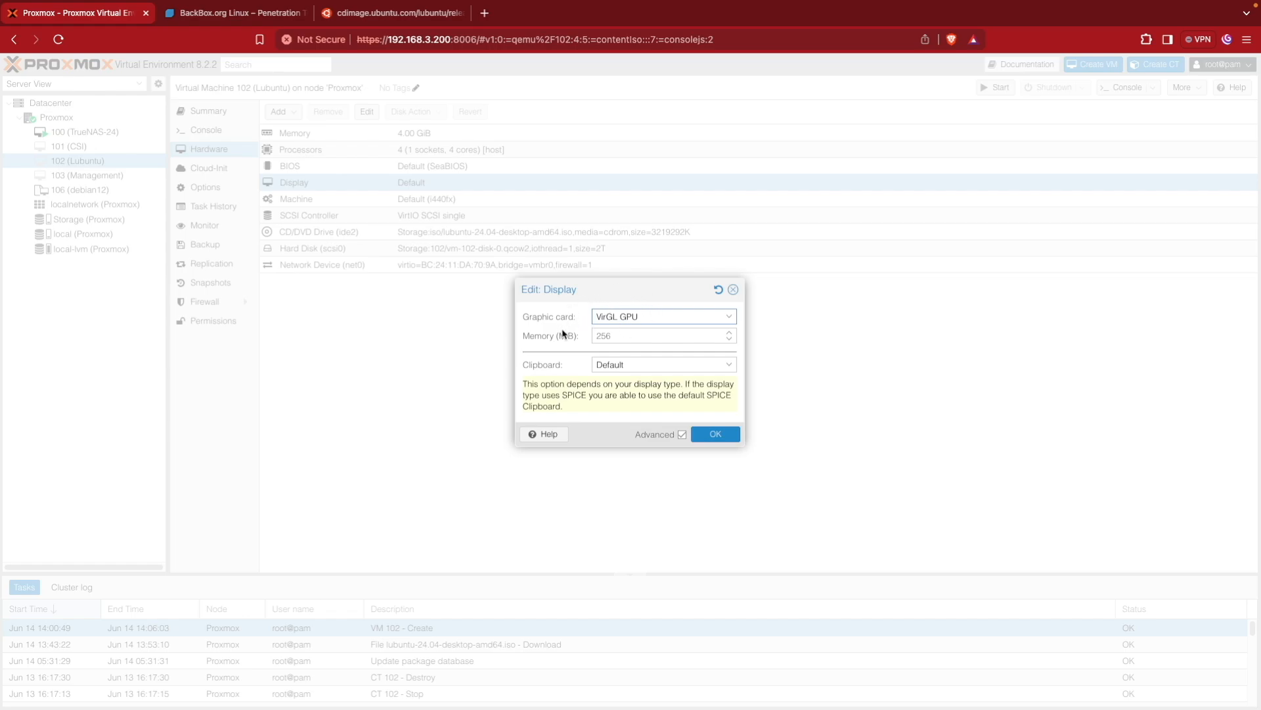
left_click(665, 364)
left_click(661, 394)
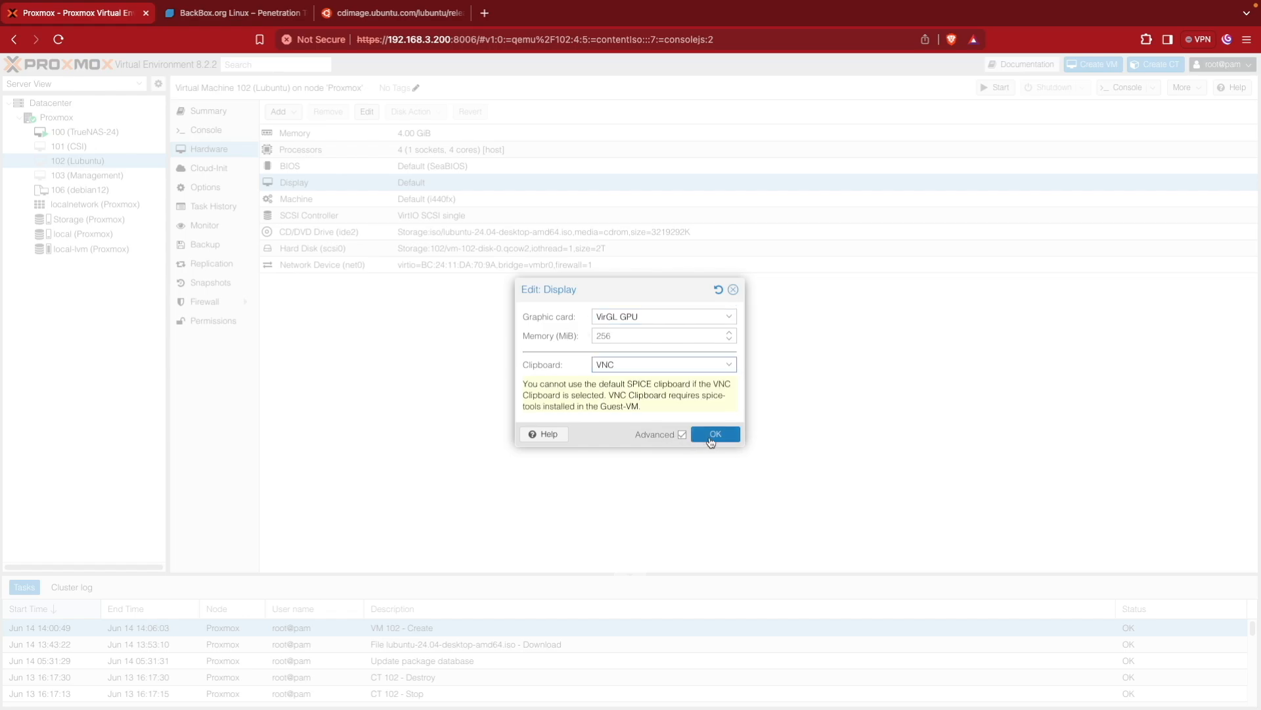
left_click(715, 434)
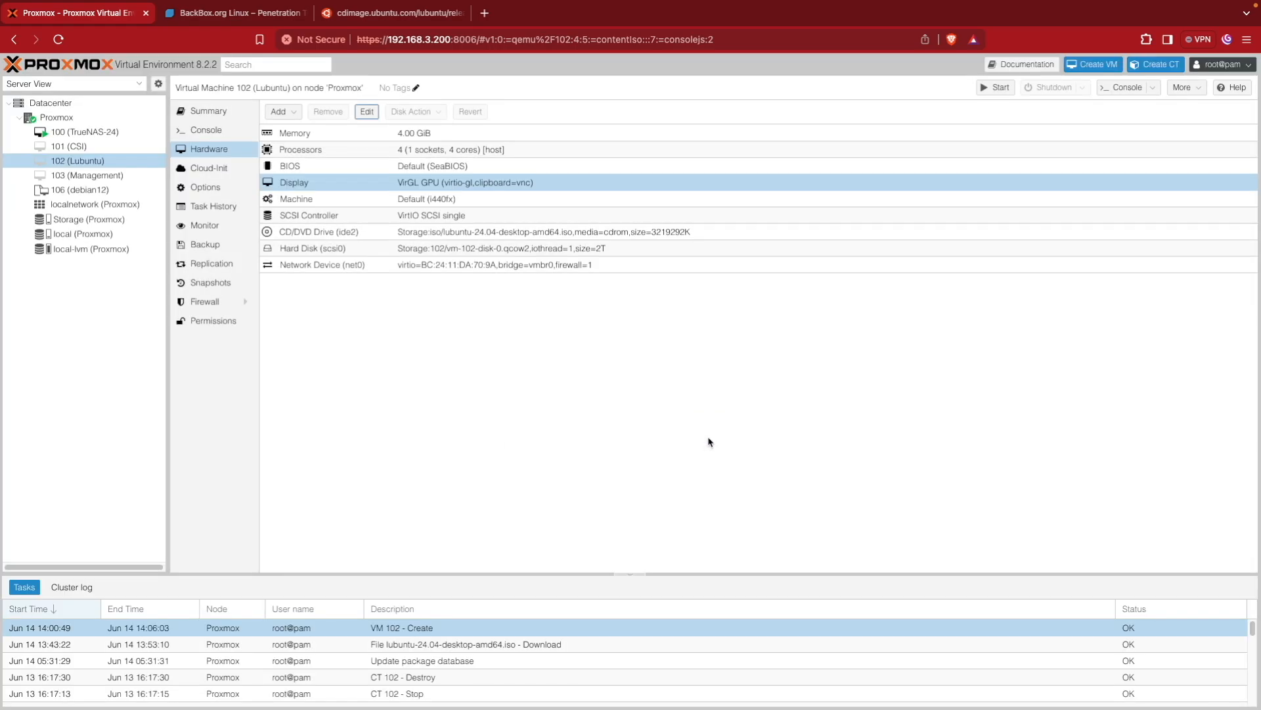
Step: Start the Lubuntu virtual machine and boot the Try or Install Lubuntu entry in its console
left_click(997, 96)
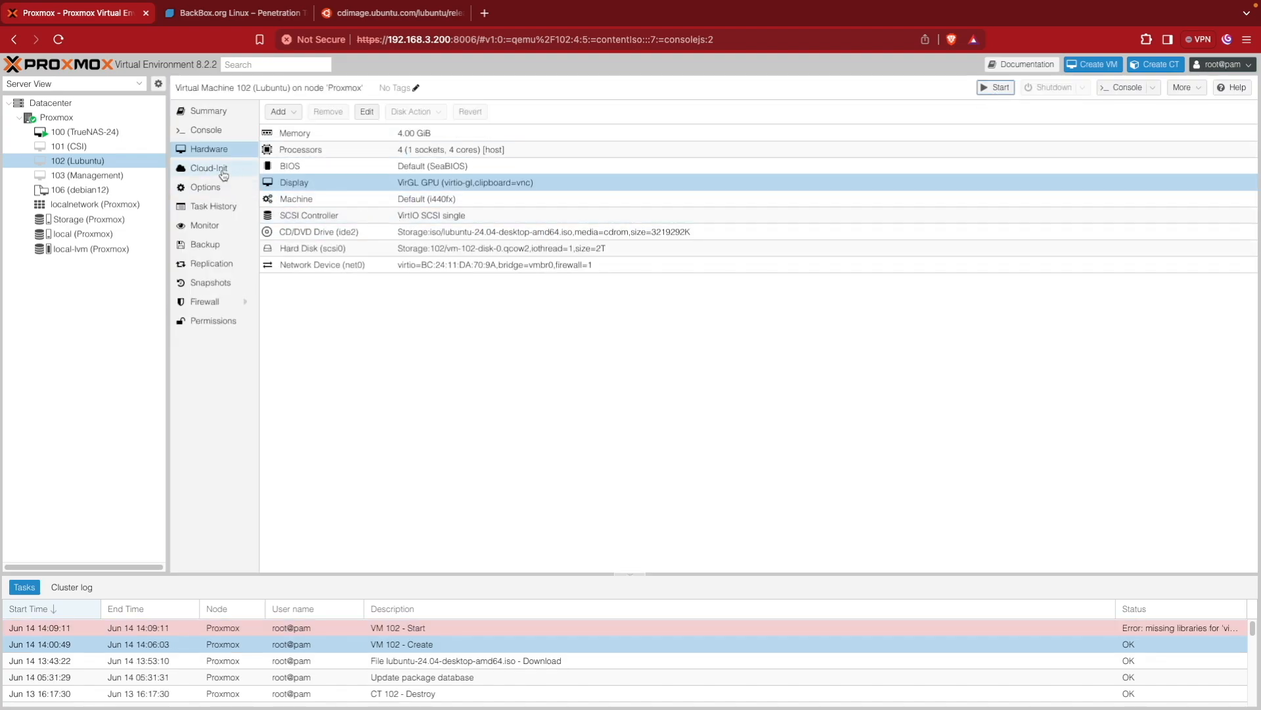
left_click(221, 132)
left_click(764, 350)
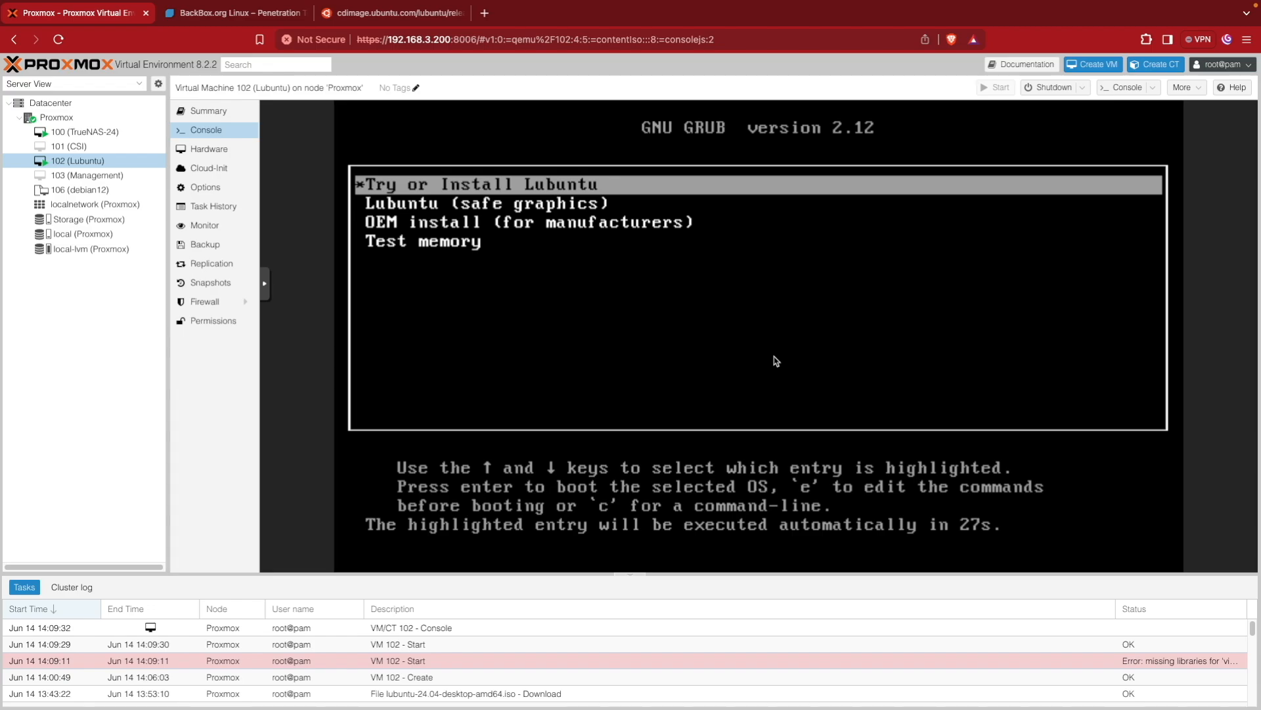
key("Return")
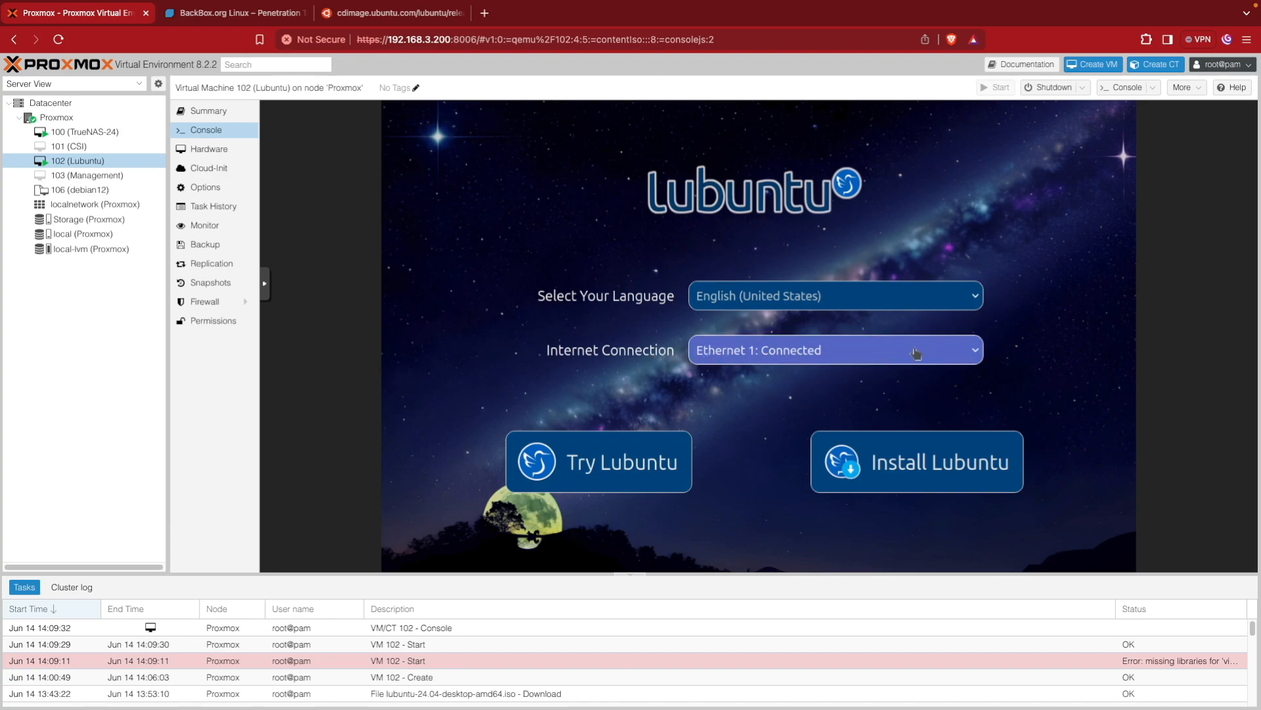
Step: Launch the Lubuntu installer and accept American English, the New York time zone, the English (US) keyboard and Normal Installation
left_click(954, 492)
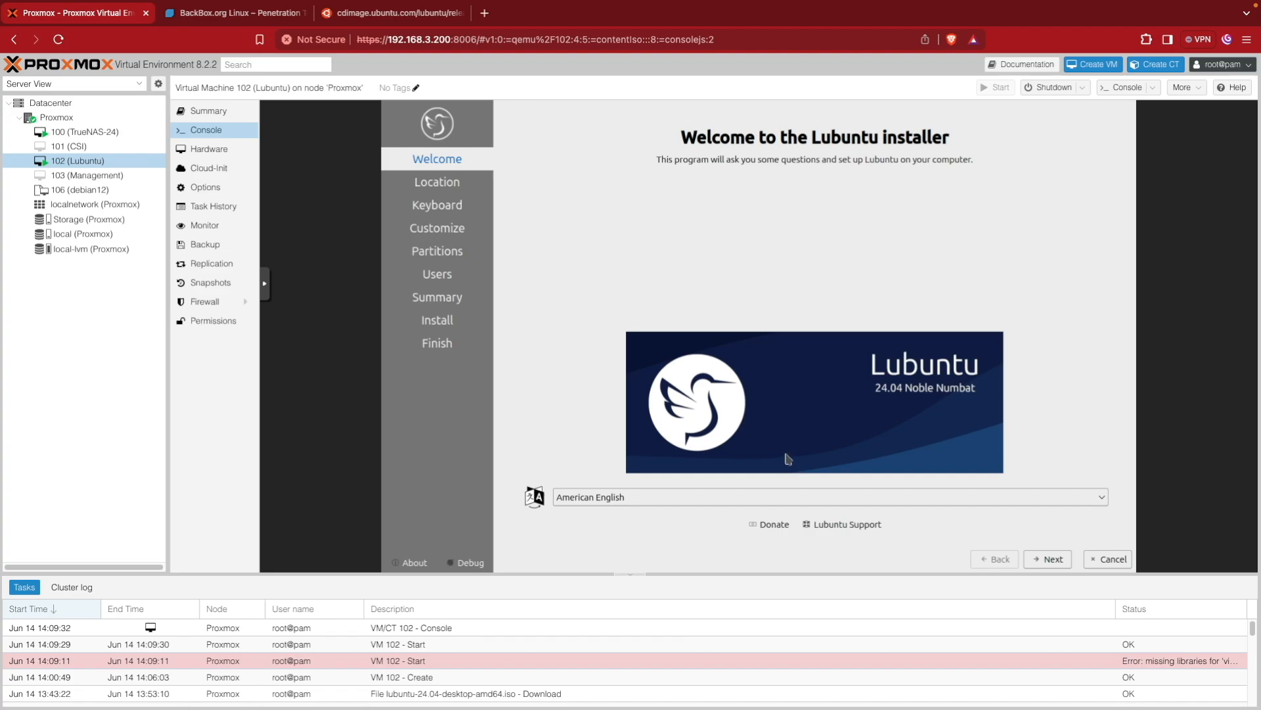
left_click(1053, 560)
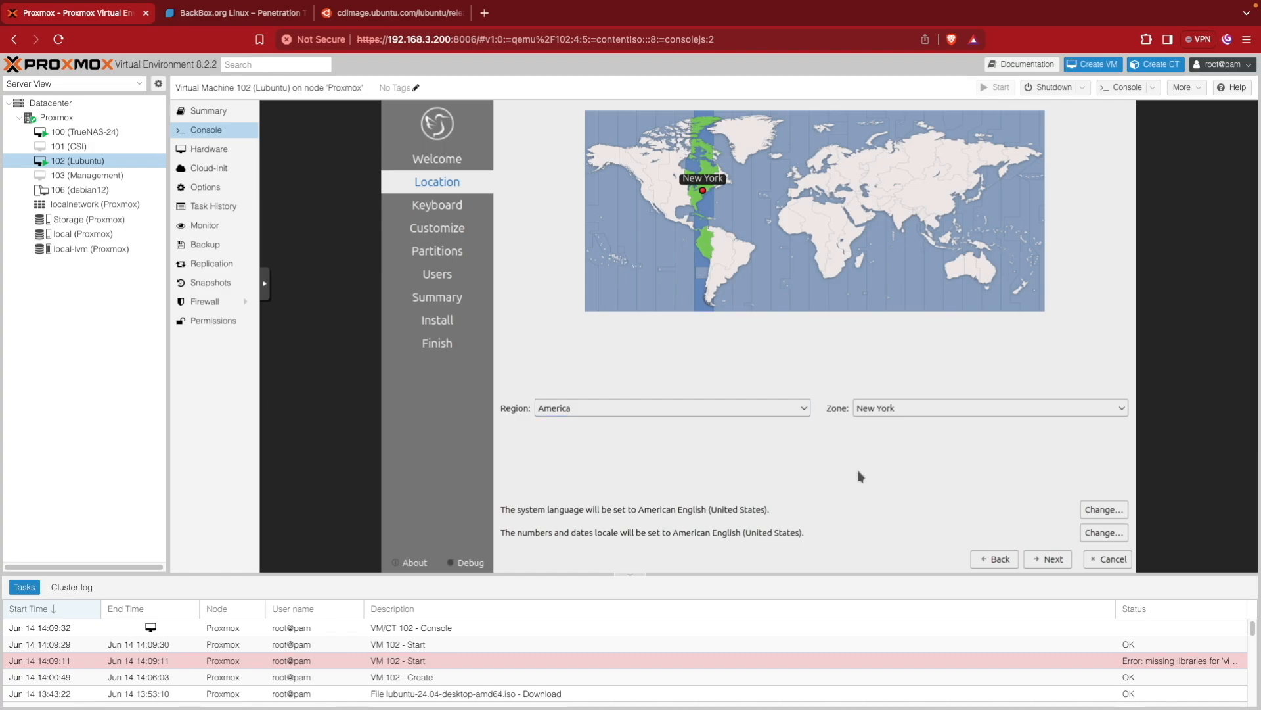
left_click(1059, 563)
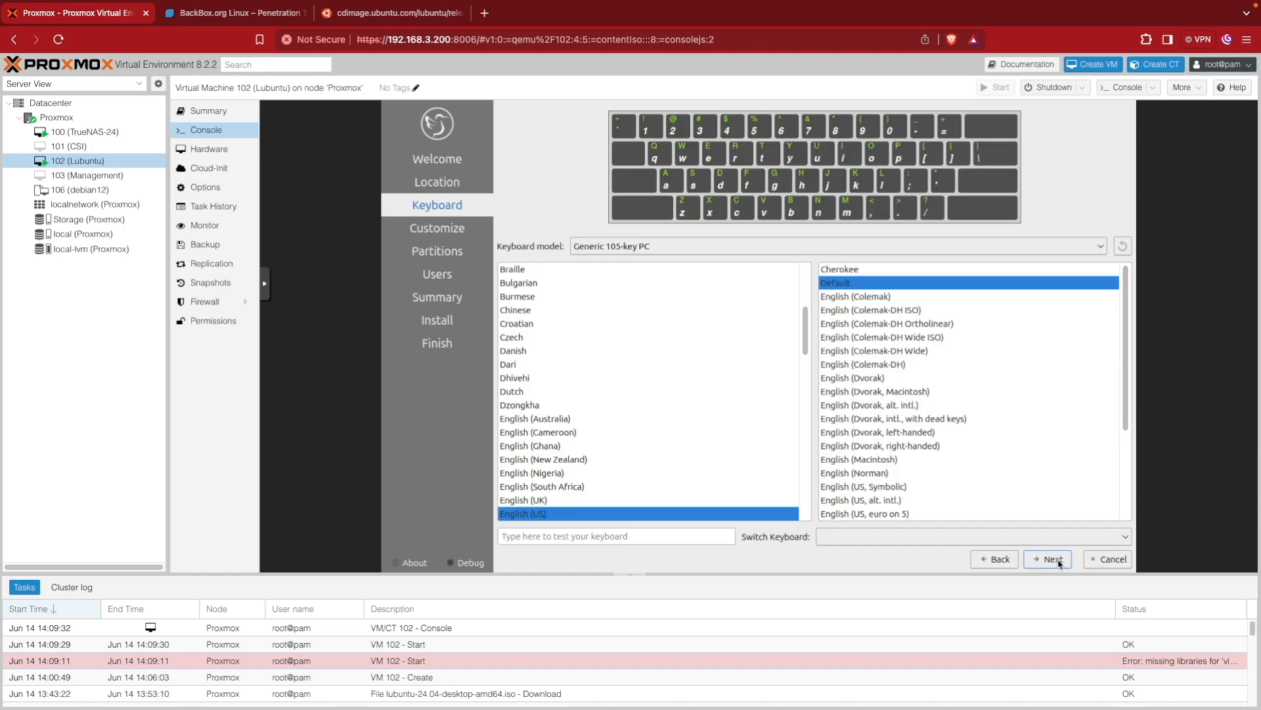
left_click(1060, 563)
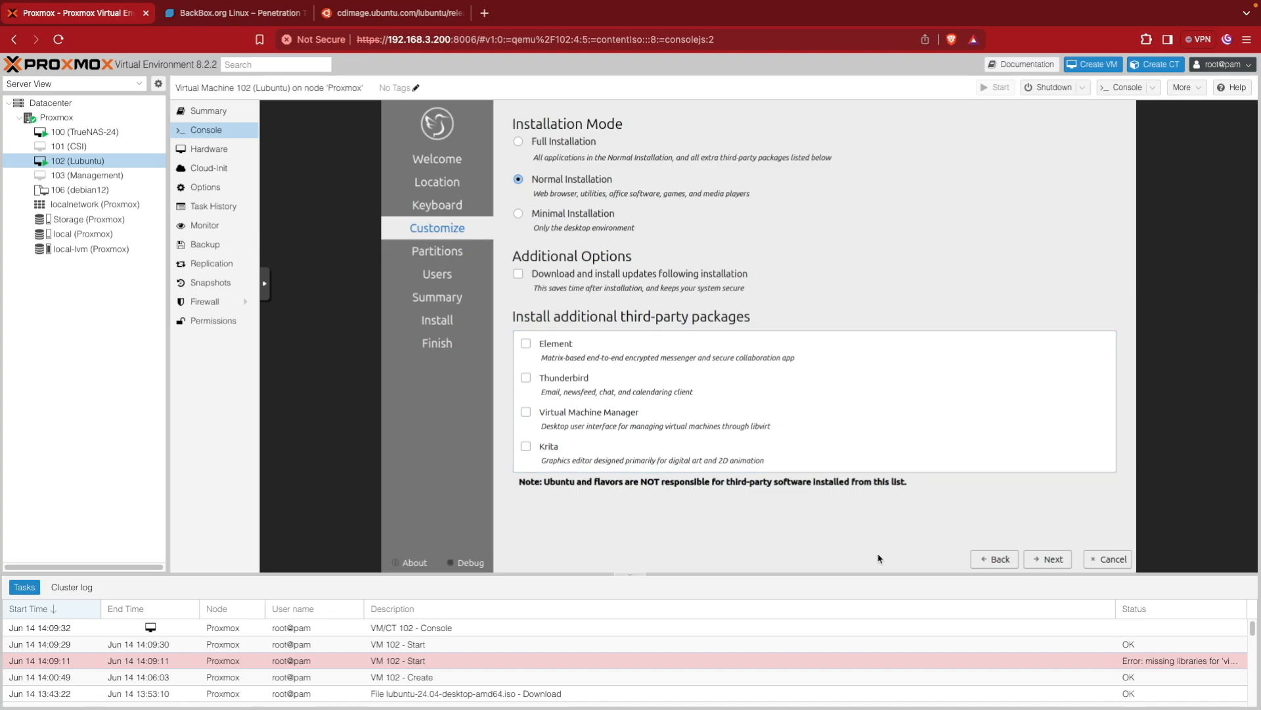
left_click(1053, 559)
Step: Choose to erase the QEMU hard disk, keeping Swap to file and the ext4 file system, and proceed to user setup
left_click(503, 144)
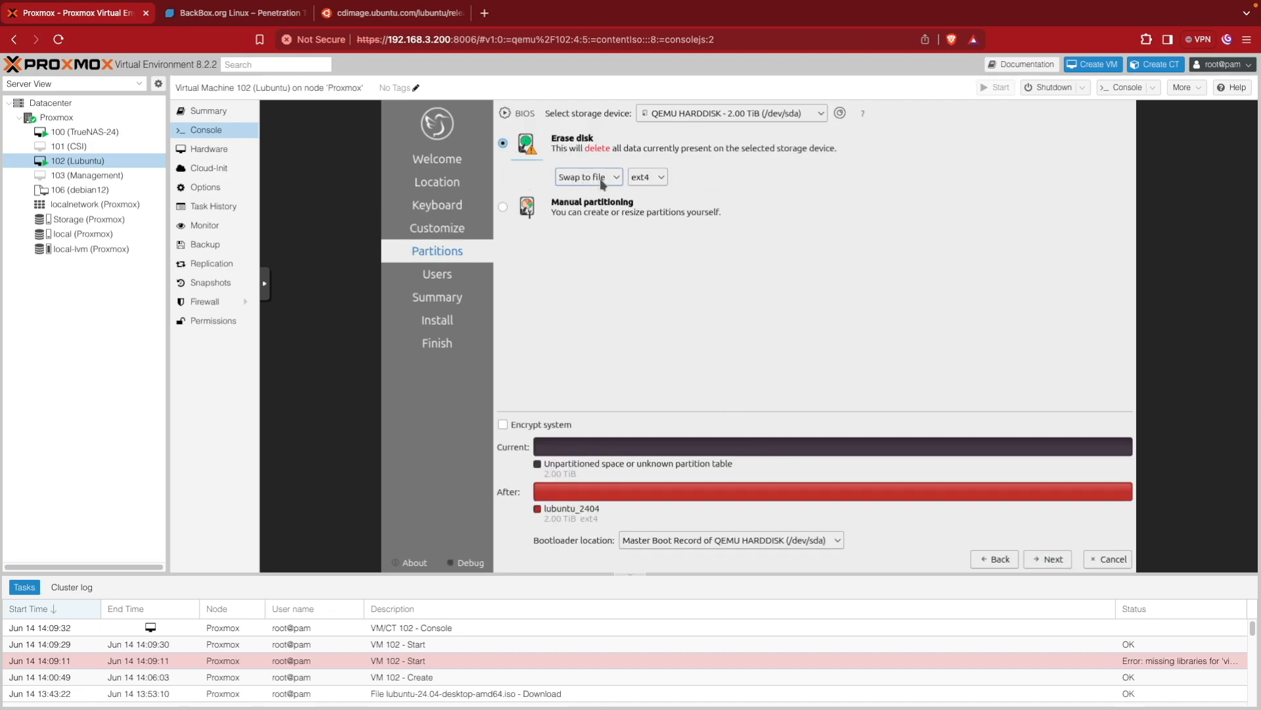
left_click(640, 181)
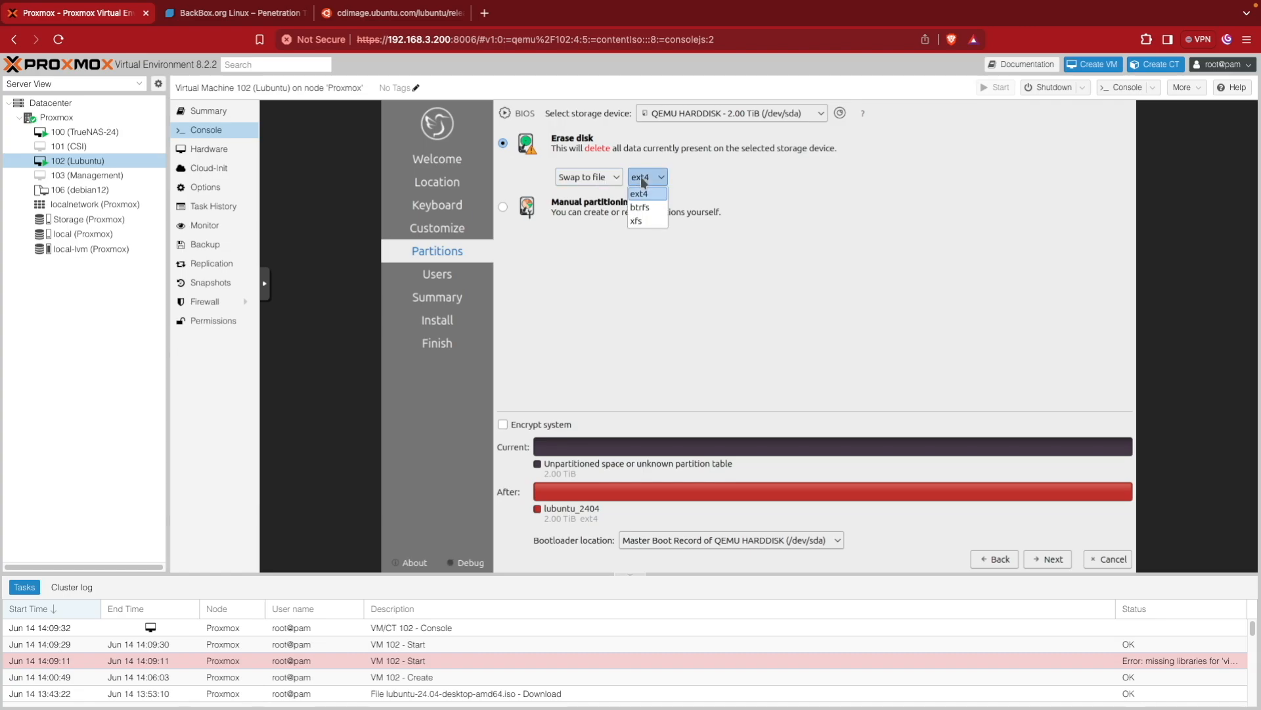
left_click(650, 180)
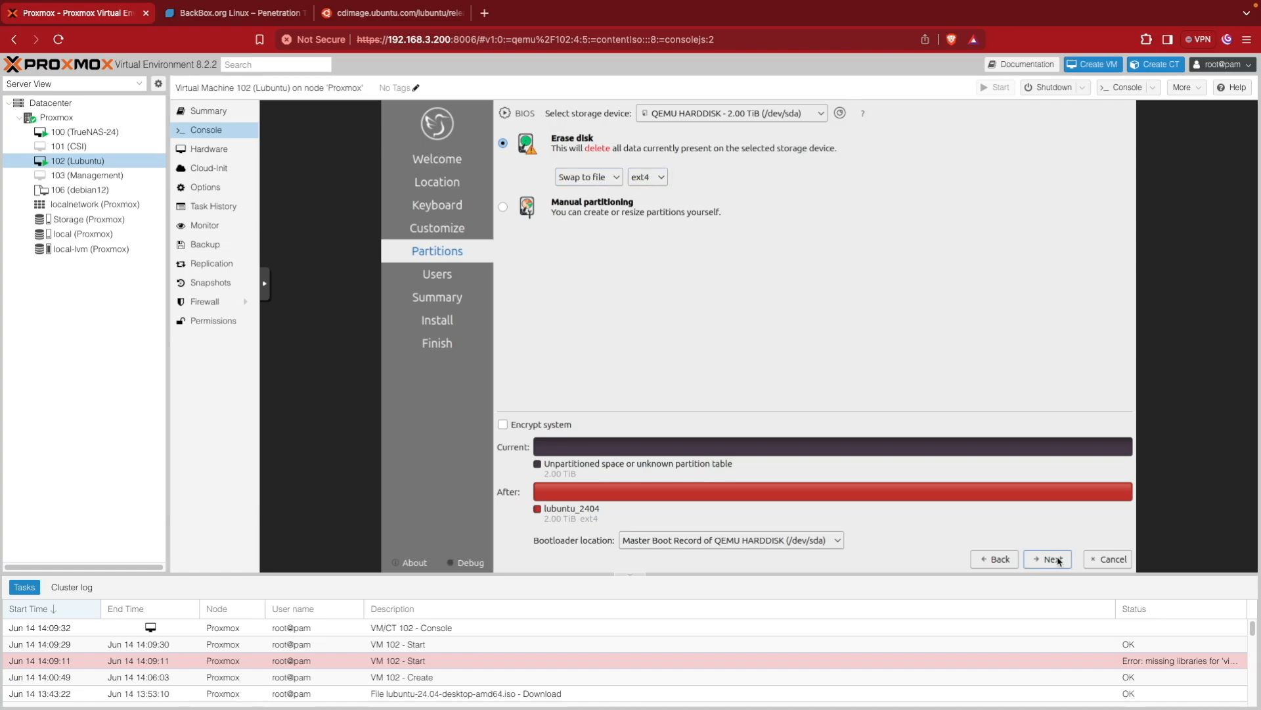
left_click(1054, 559)
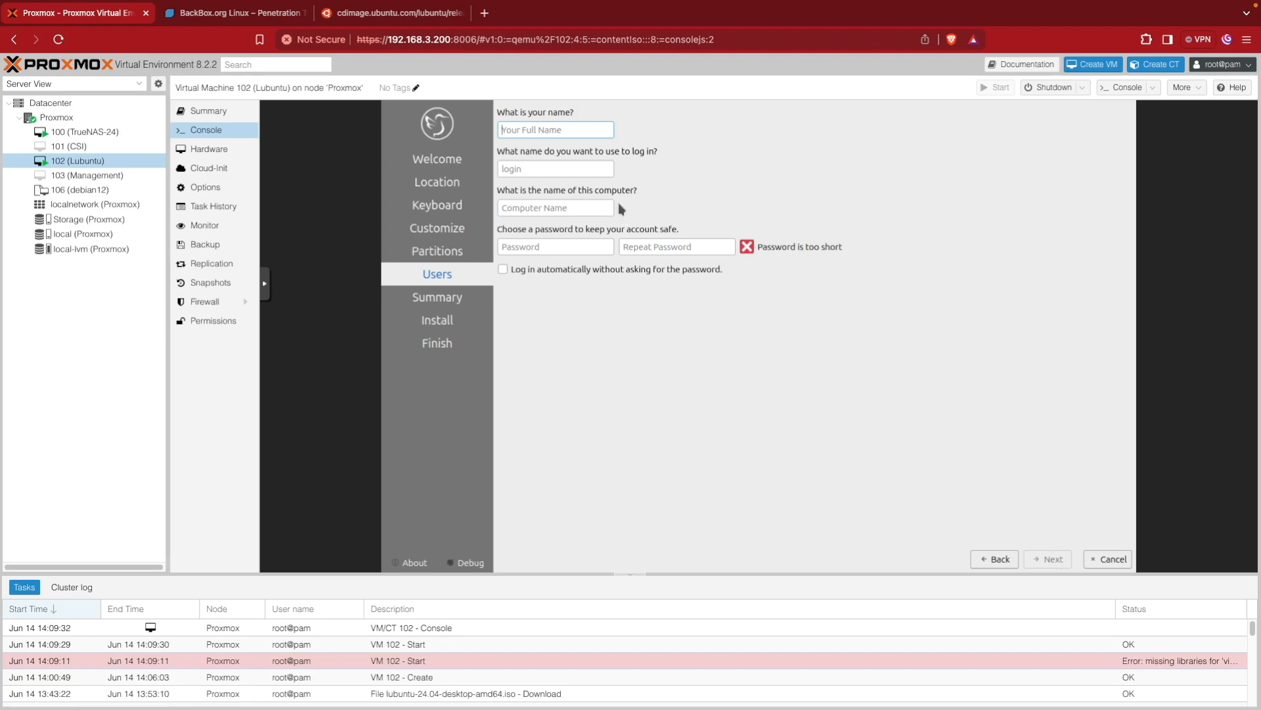
Step: Enter the user's name, keep the suggested login and computer names, enter and repeat the account password, and enable automatic login
type("ve")
key("Tab")
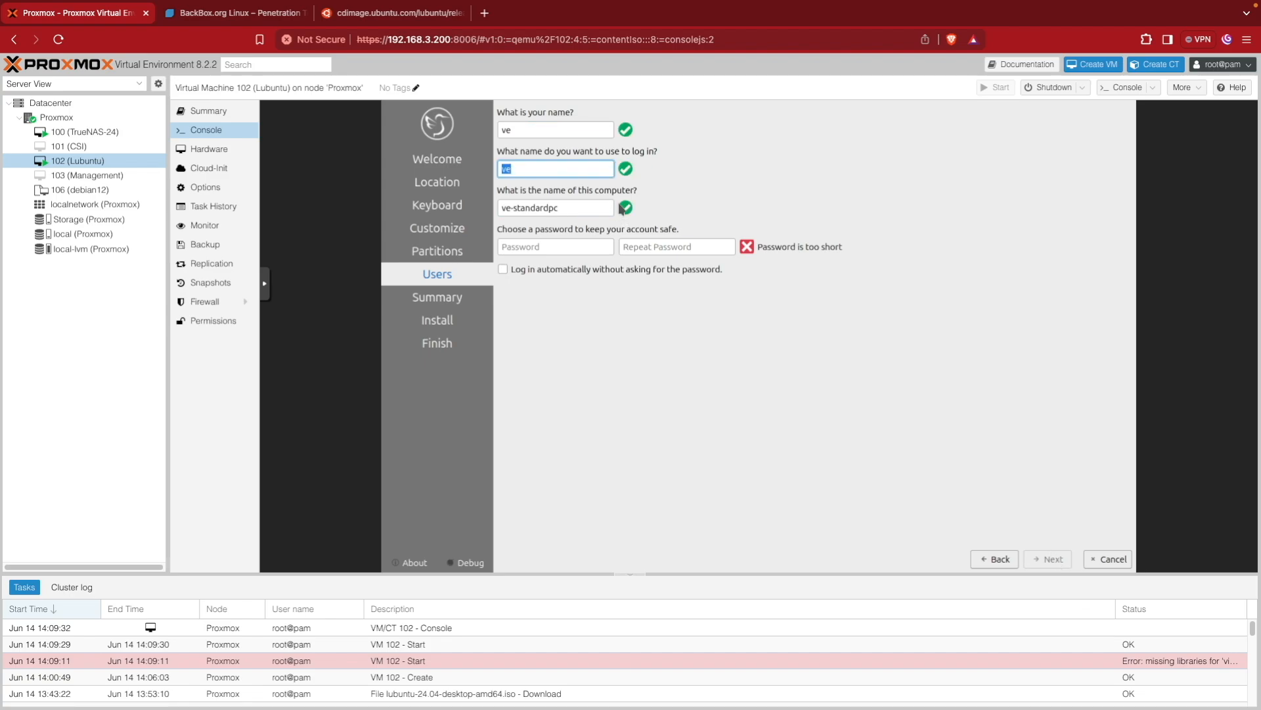
key("Tab")
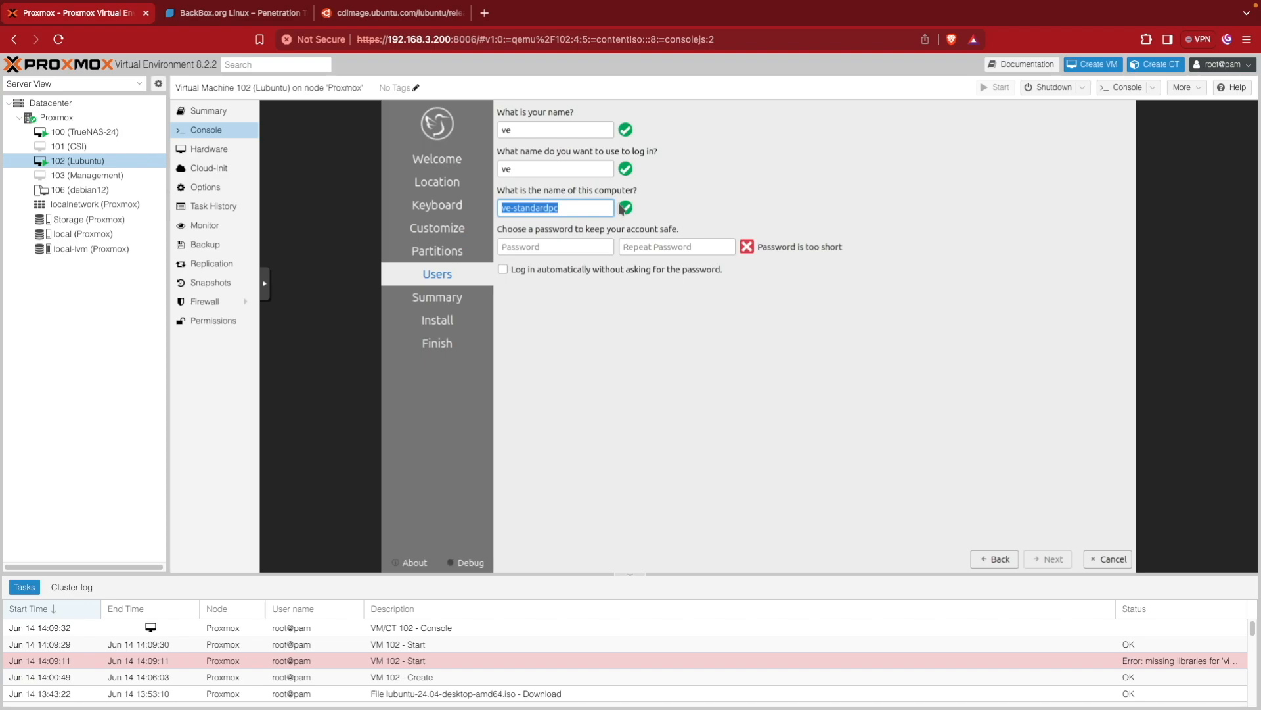
key("Tab")
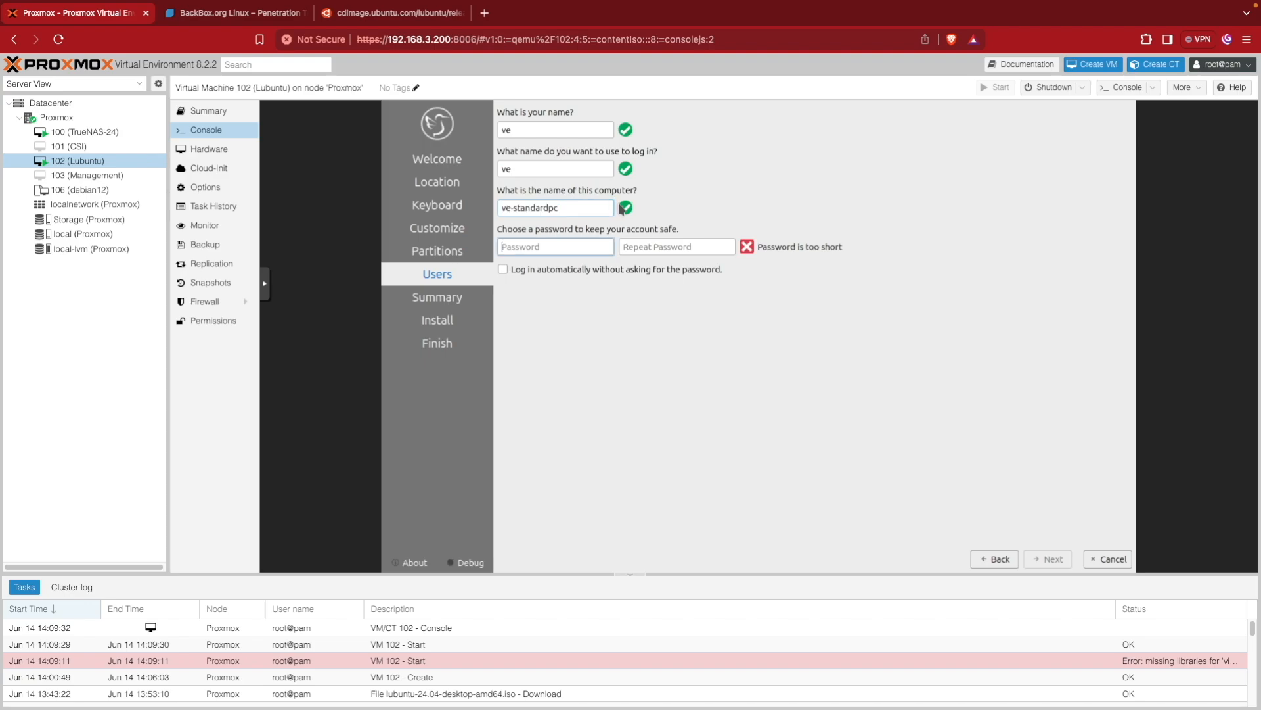
type("******")
key("Tab")
type("******")
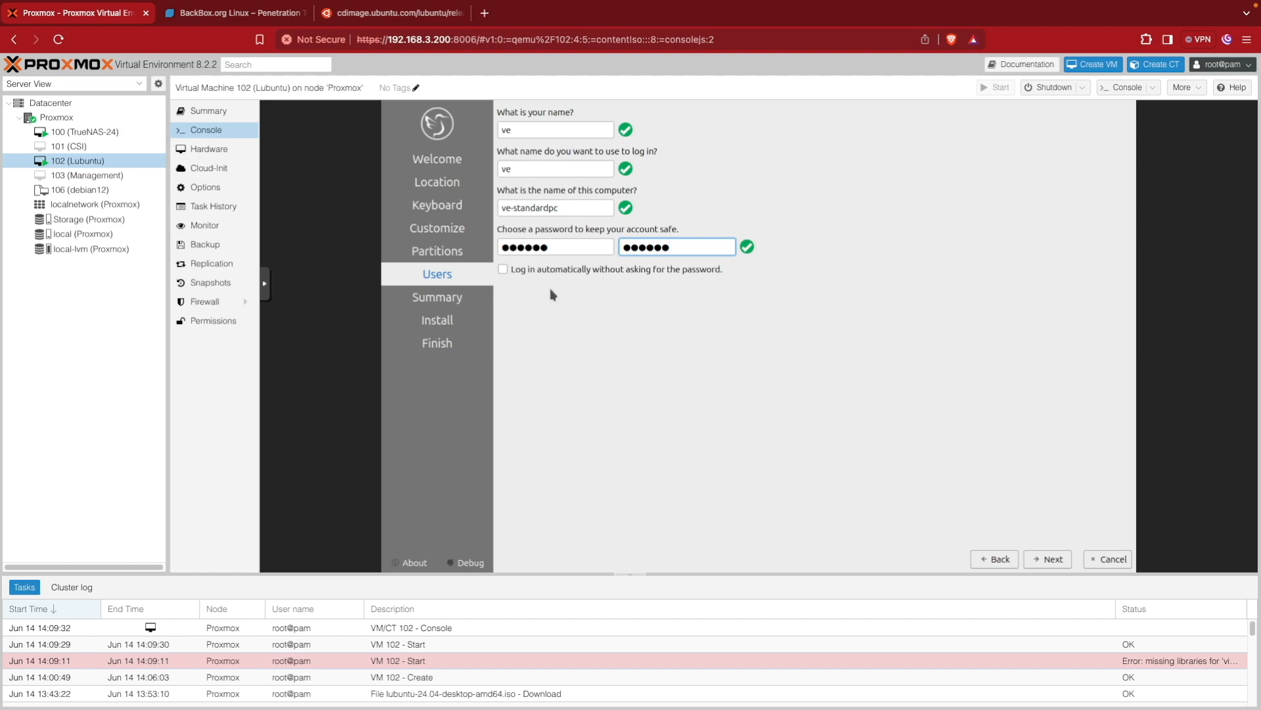
left_click(503, 270)
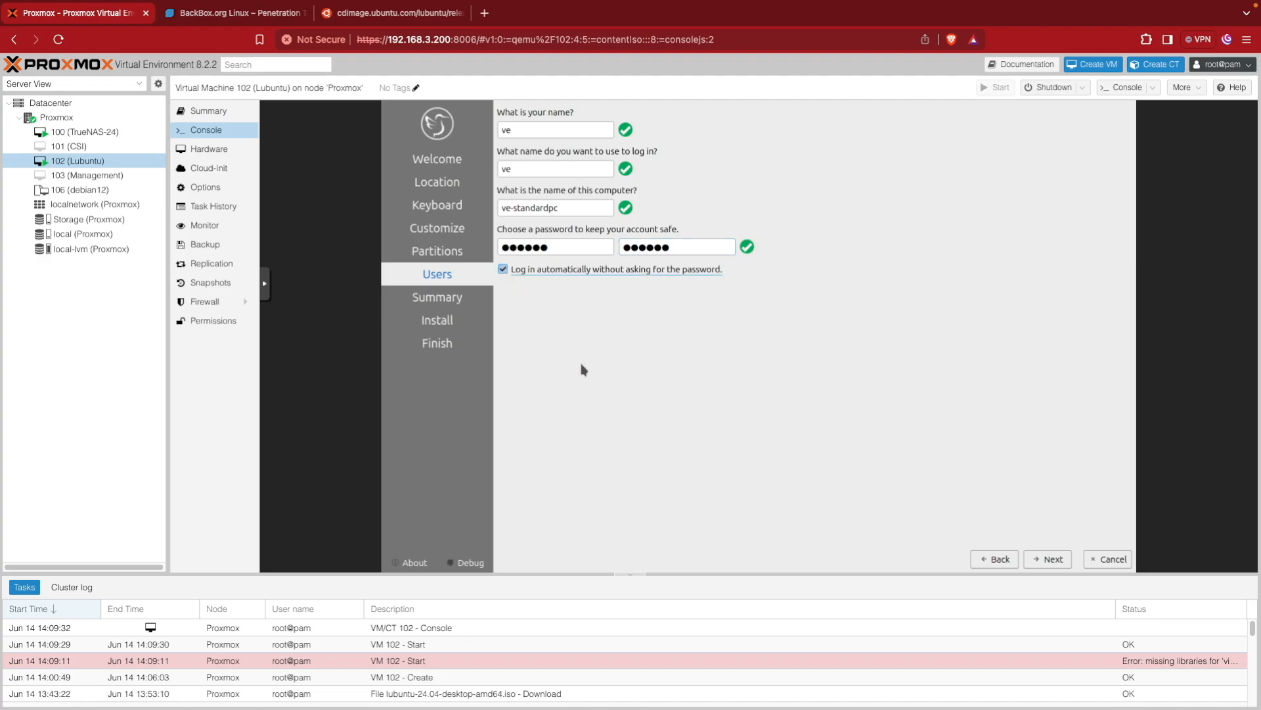
left_click(1048, 558)
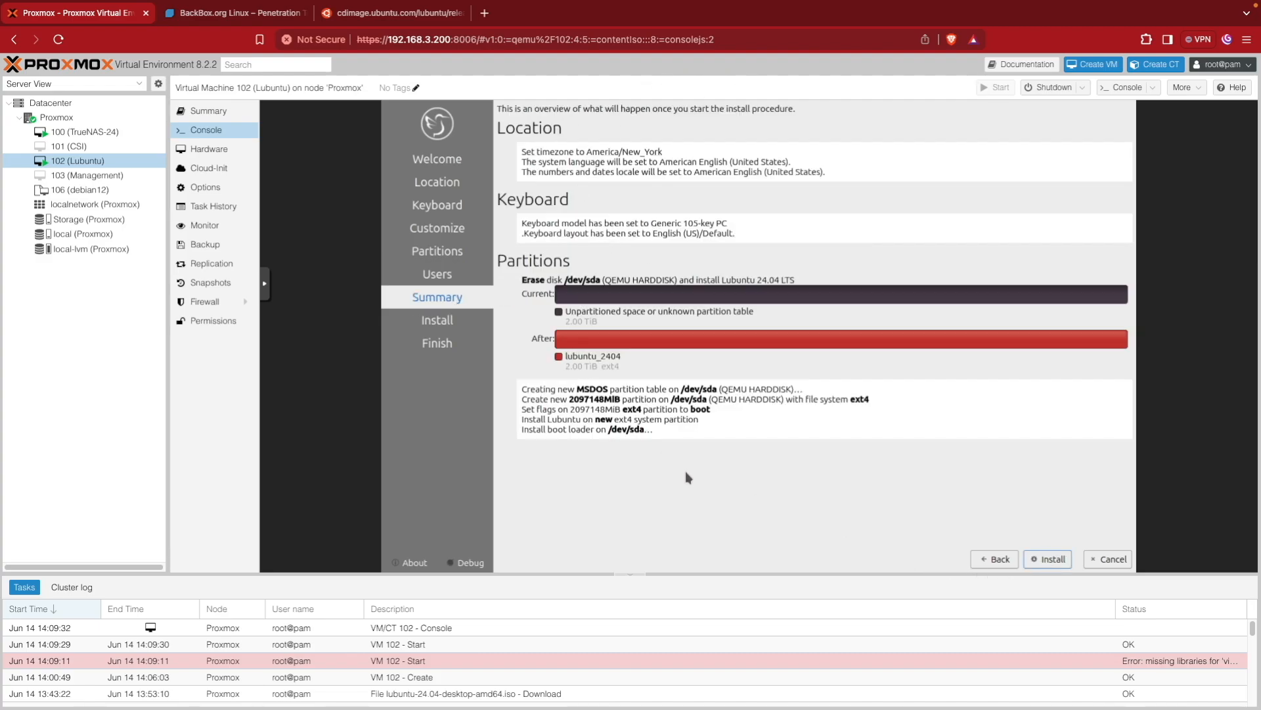
Step: Confirm and run the Lubuntu installation, and restart into the installed system when it finishes
left_click(1048, 559)
left_click(815, 336)
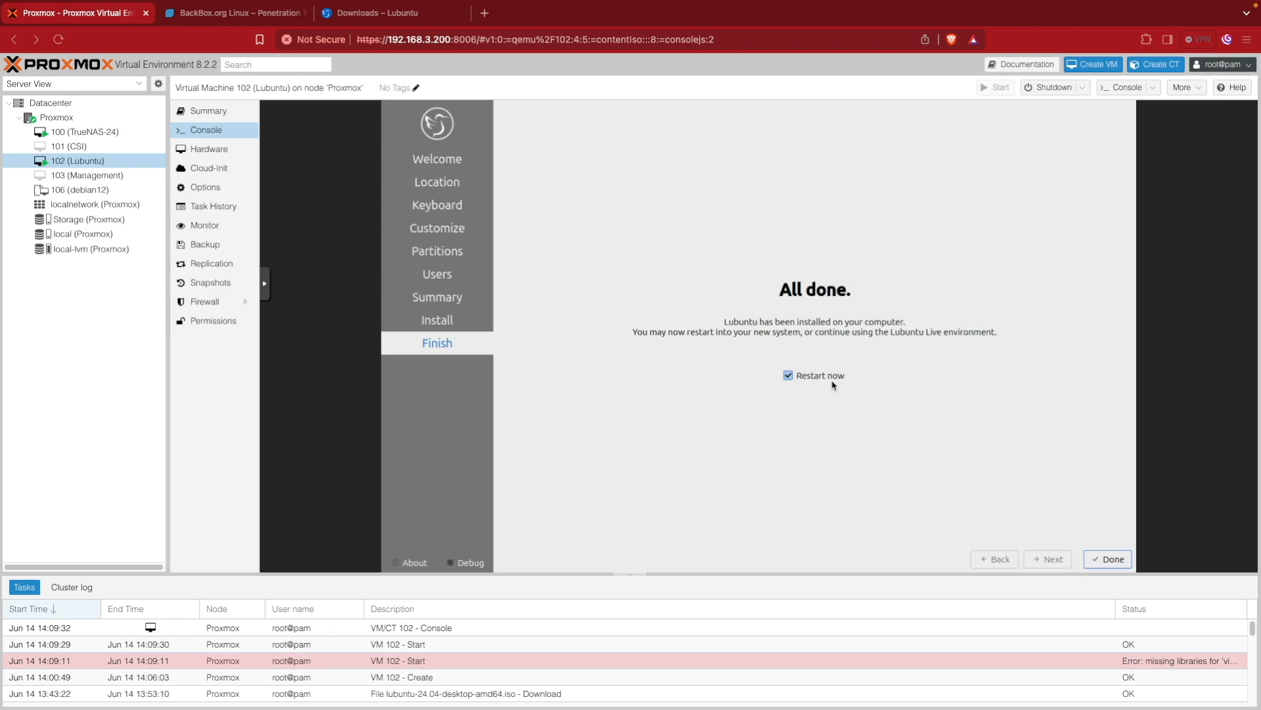
left_click(1113, 559)
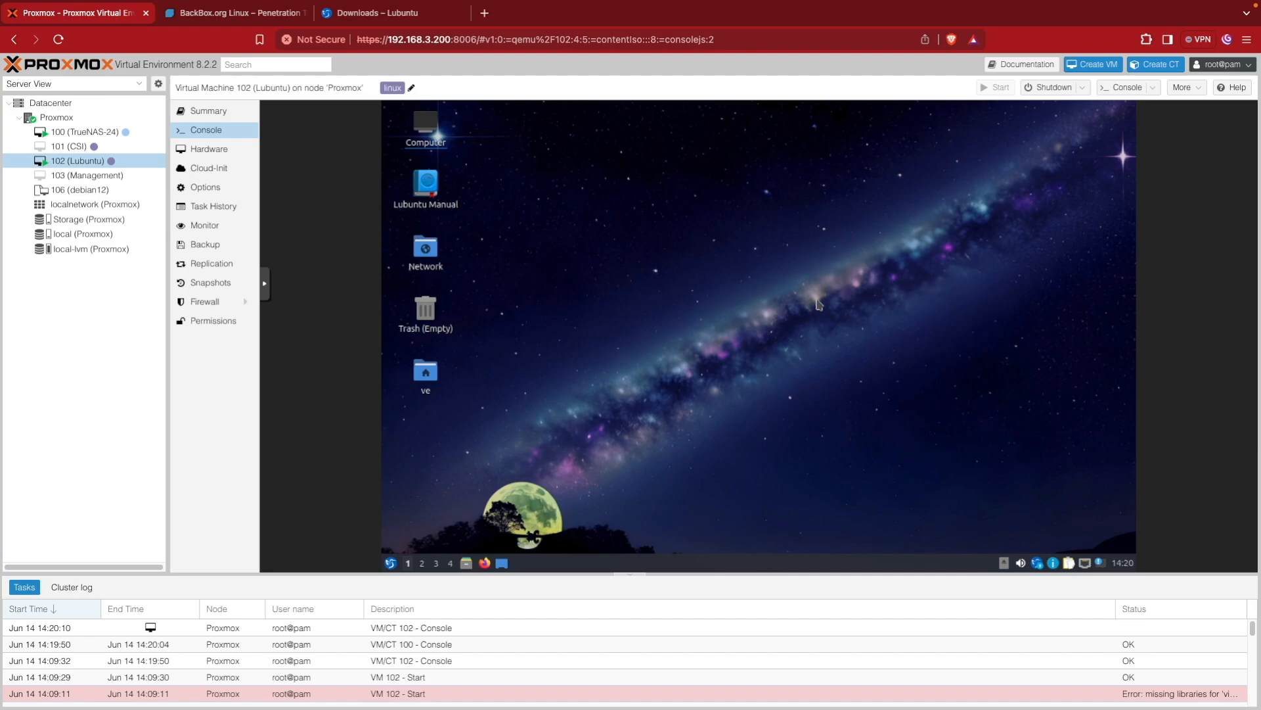
Step: Open QTerminal from the system tools on the Lubuntu desktop
left_click(391, 563)
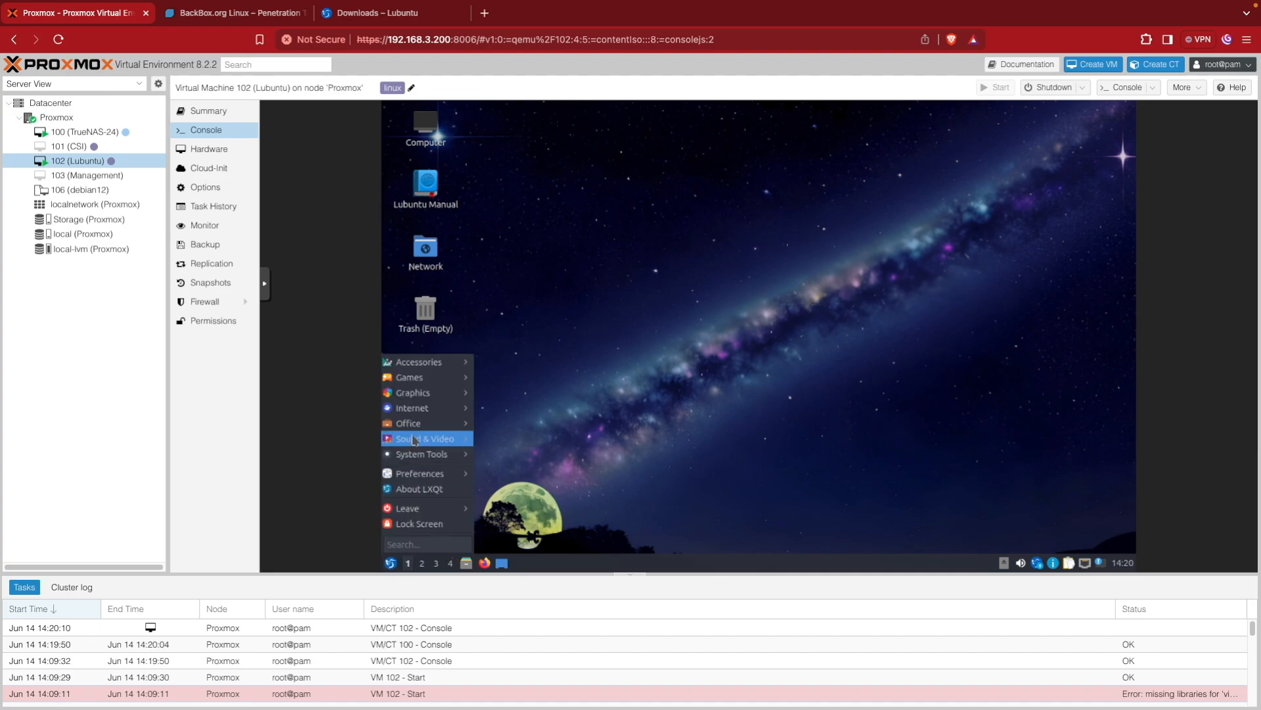
mouse_move(416, 392)
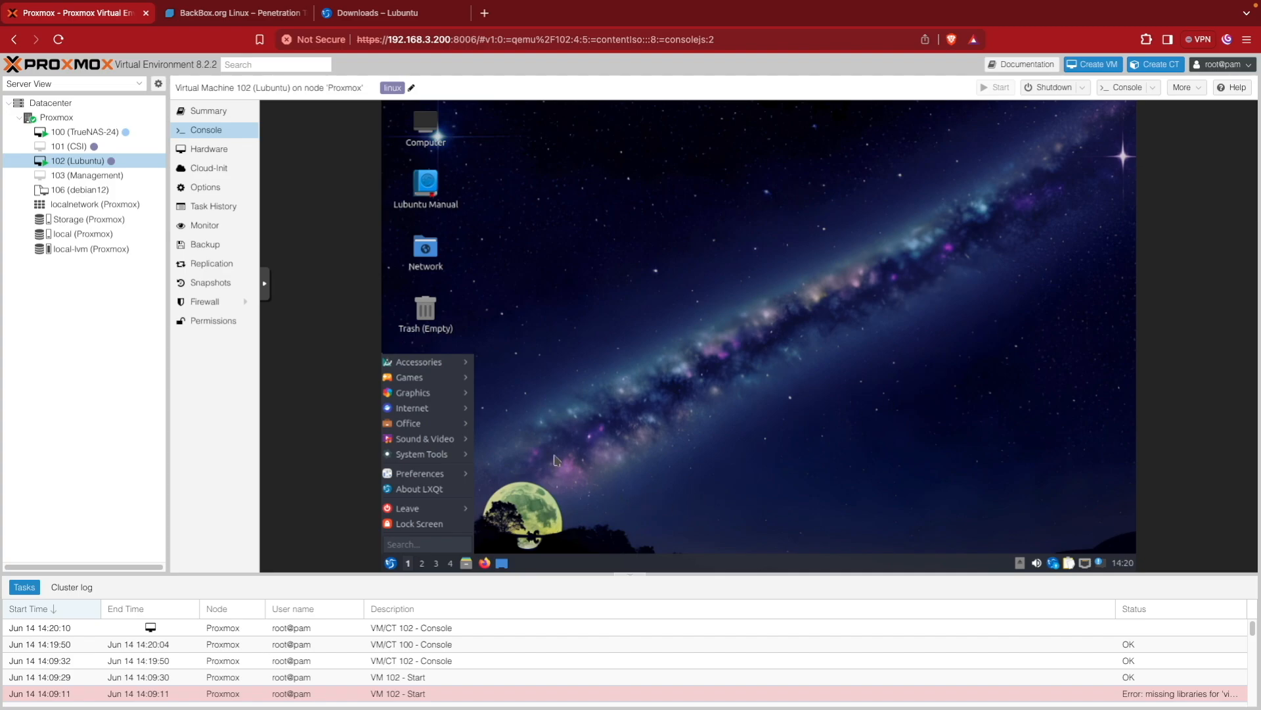
mouse_move(441, 456)
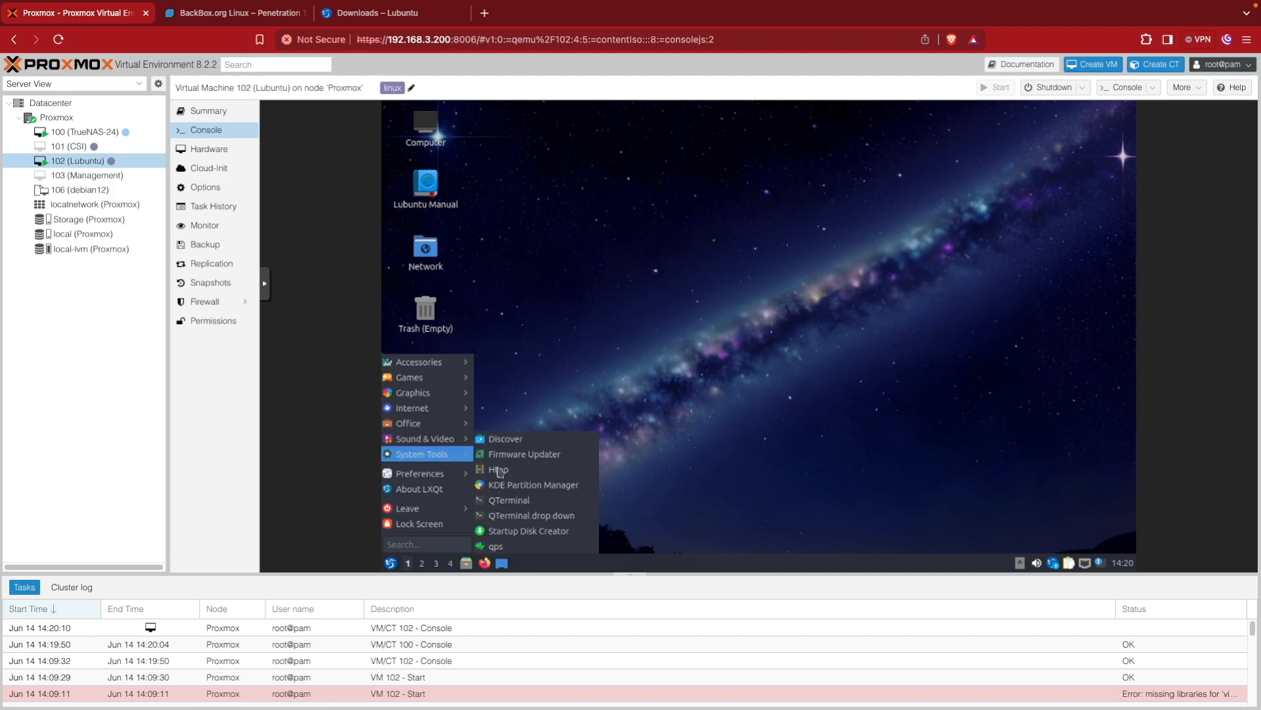
left_click(519, 502)
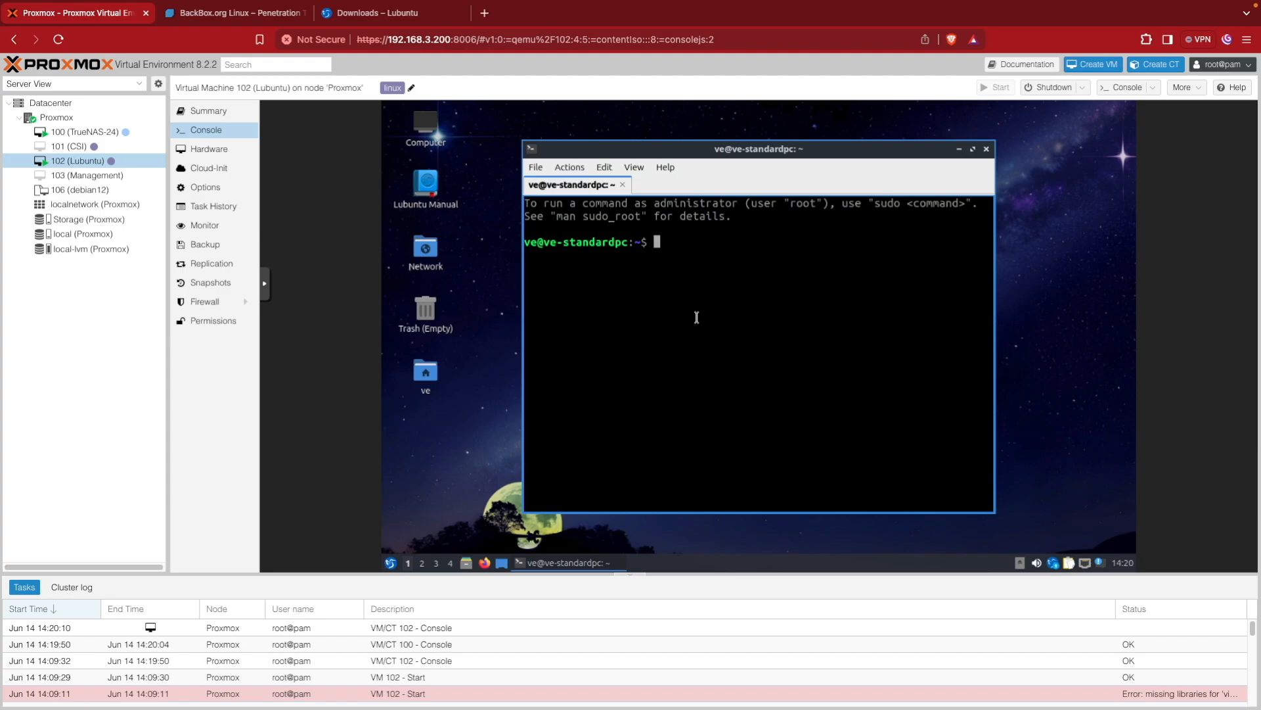
Step: Run sudo apt update to refresh the package lists, and upgrade all packages with sudo apt upgrade -y
type("sudo apt update")
key("Return")
type("o apt upgrade ")
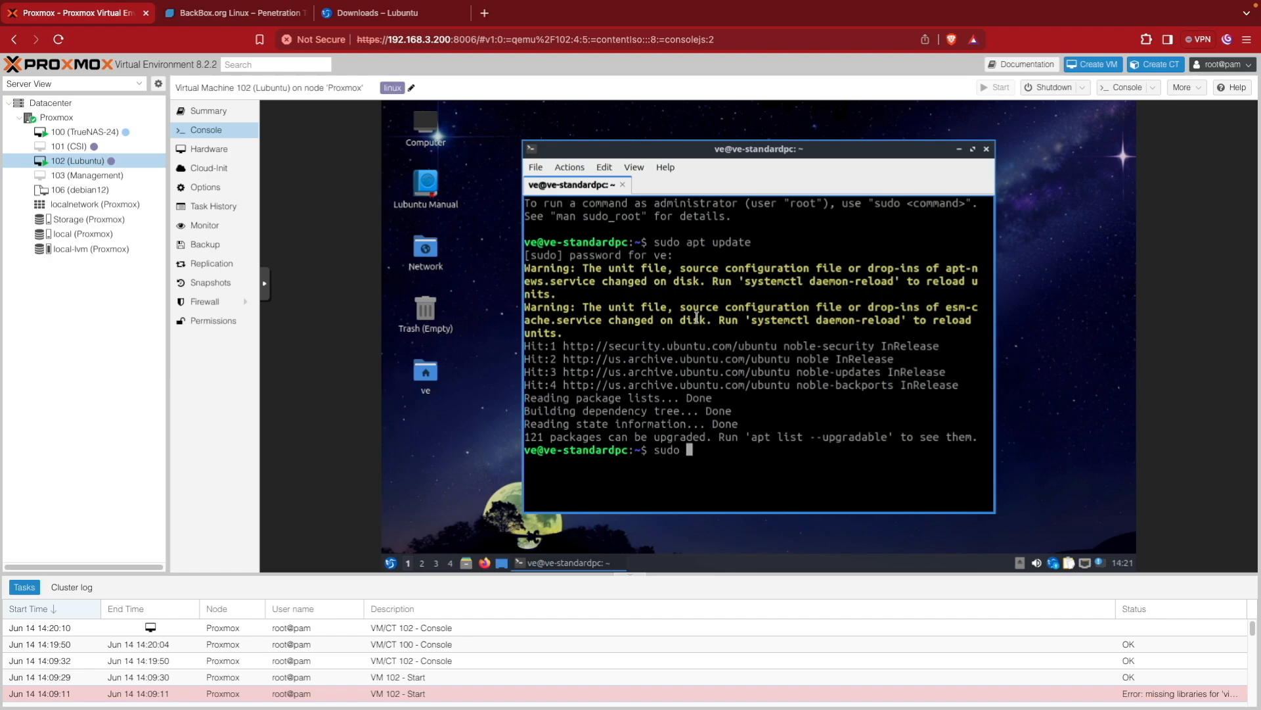
type("-y")
key("Return")
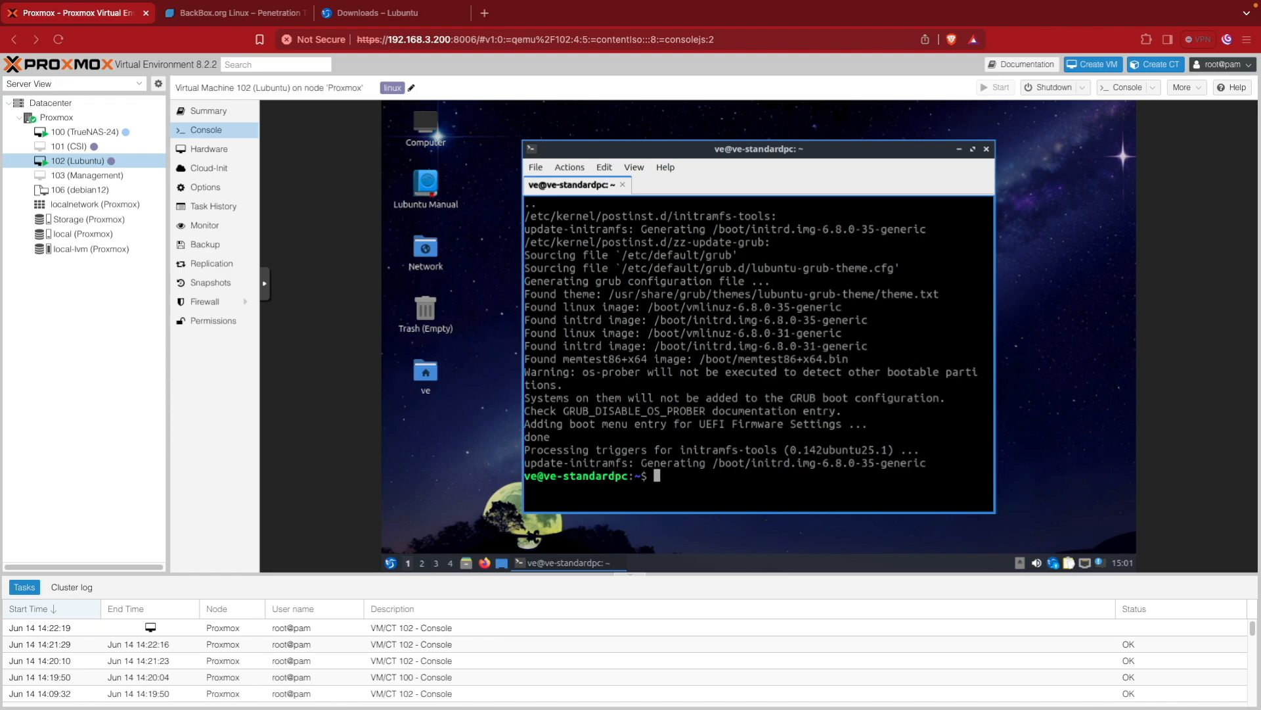
Step: Check the Lubuntu virtual machine's summary and options for the QEMU Guest Agent status and setting
left_click(204, 113)
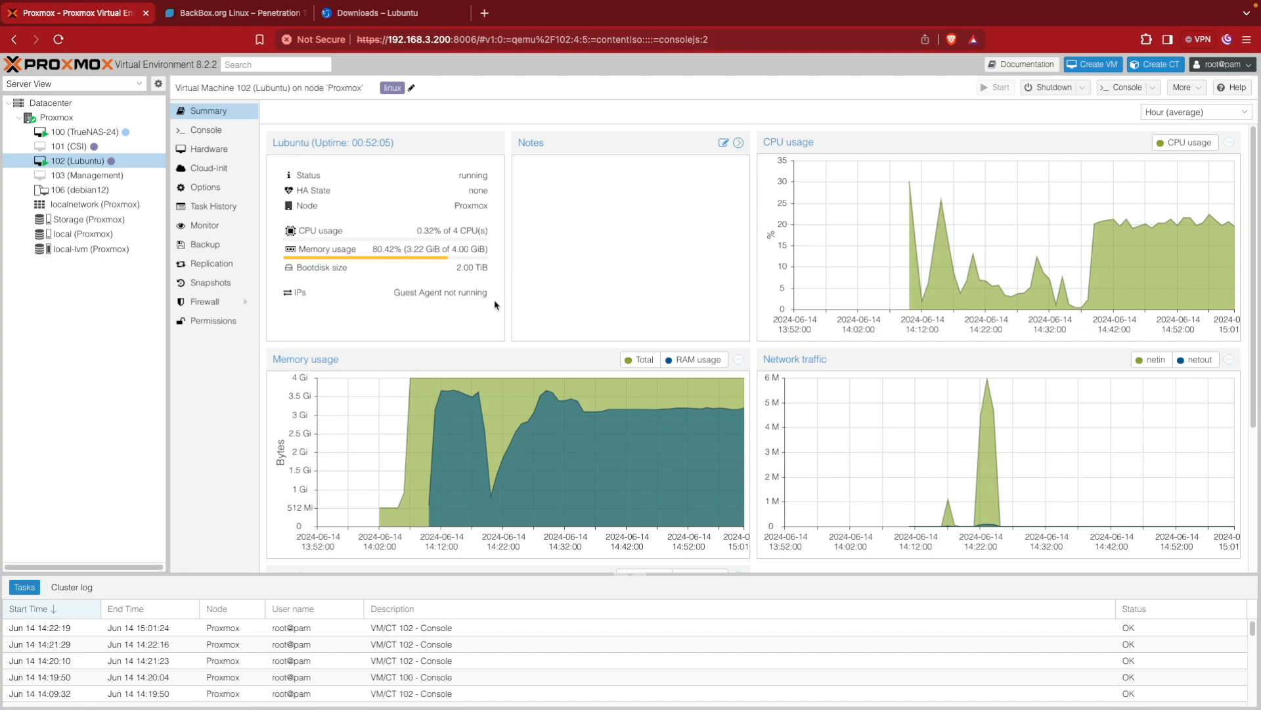
left_click(197, 190)
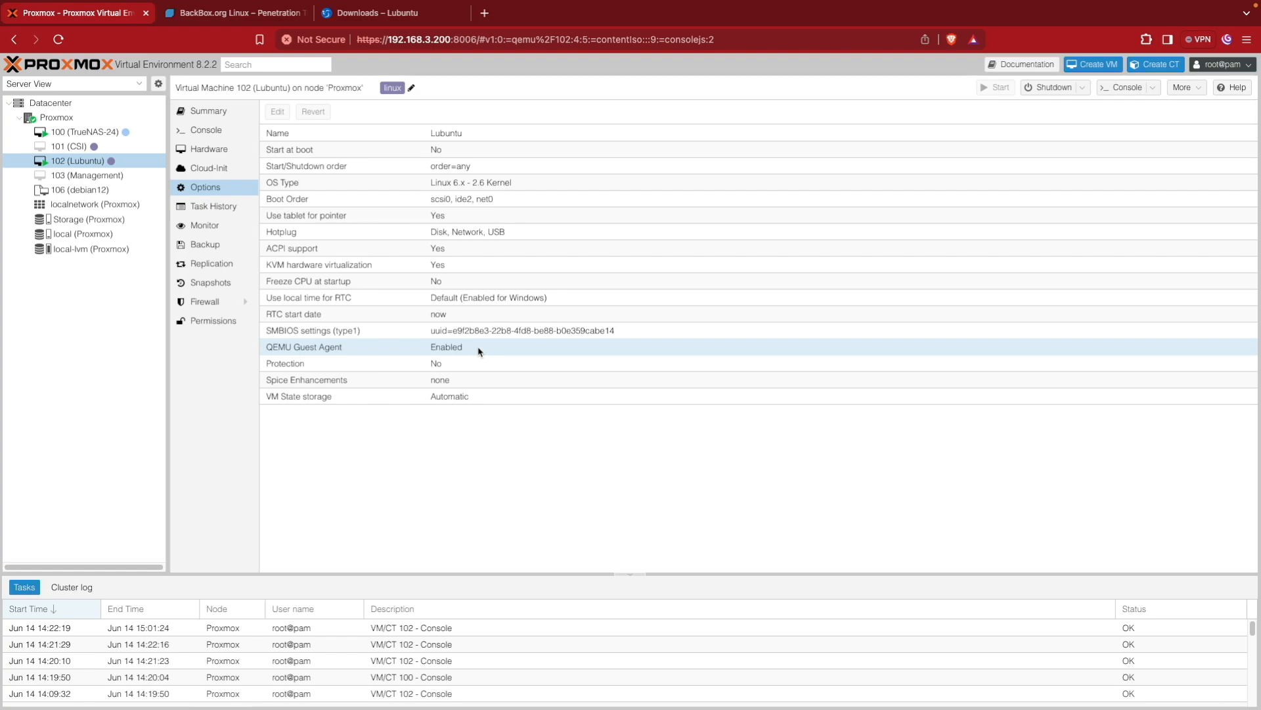
Step: Install the guest agent in the Lubuntu console with sudo apt install qemu-guest-agent -y, and close the terminal
left_click(206, 130)
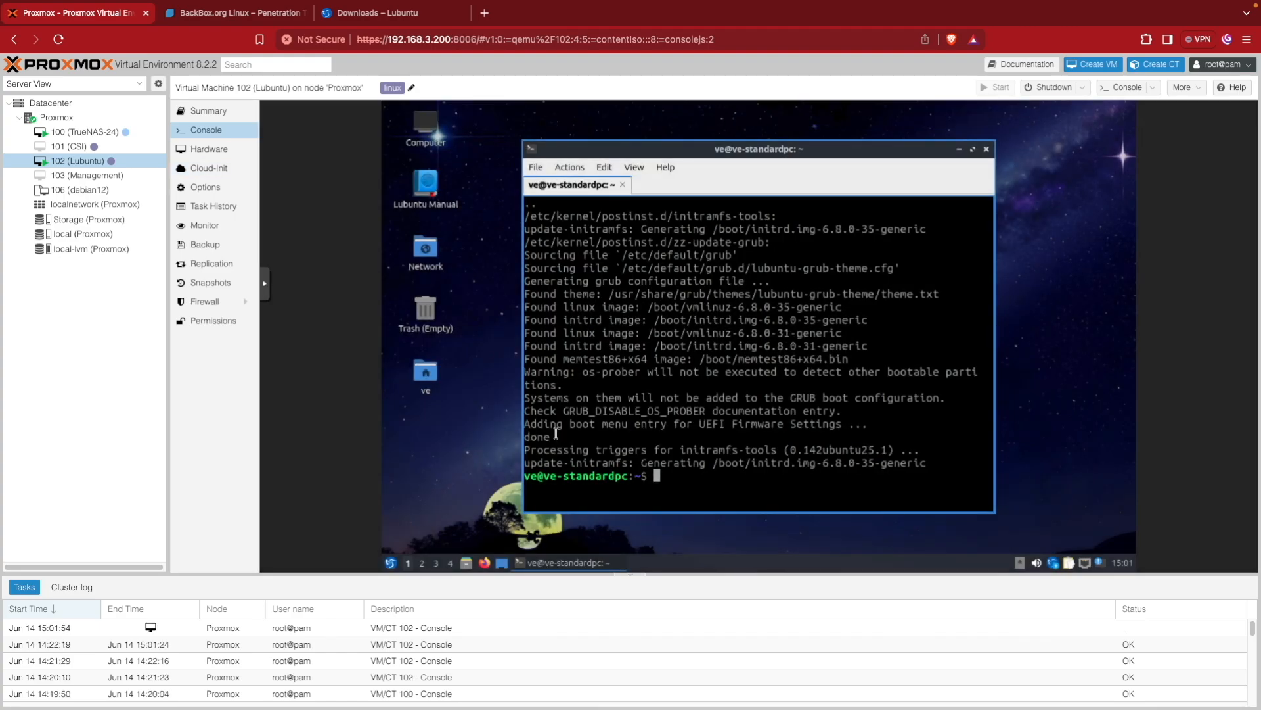
type("sudo apt install qemu-")
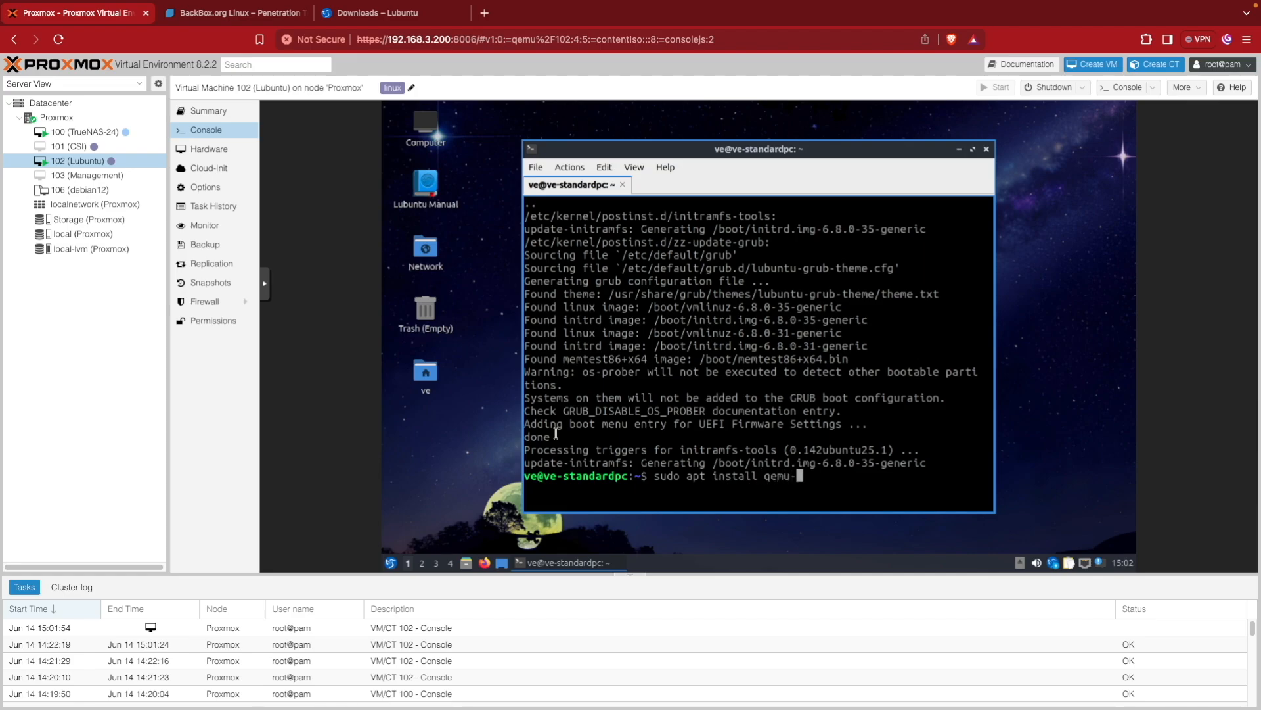
type("guest-agent -y")
key("Return")
key("Return")
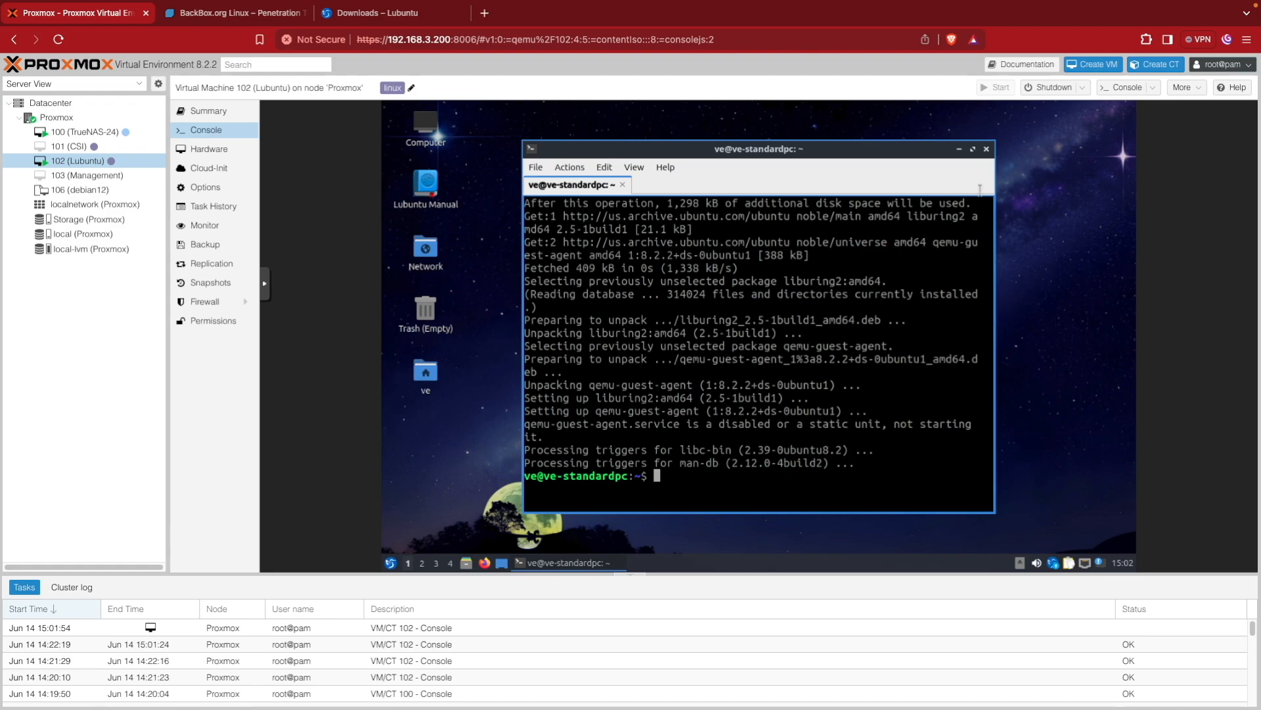
left_click(986, 148)
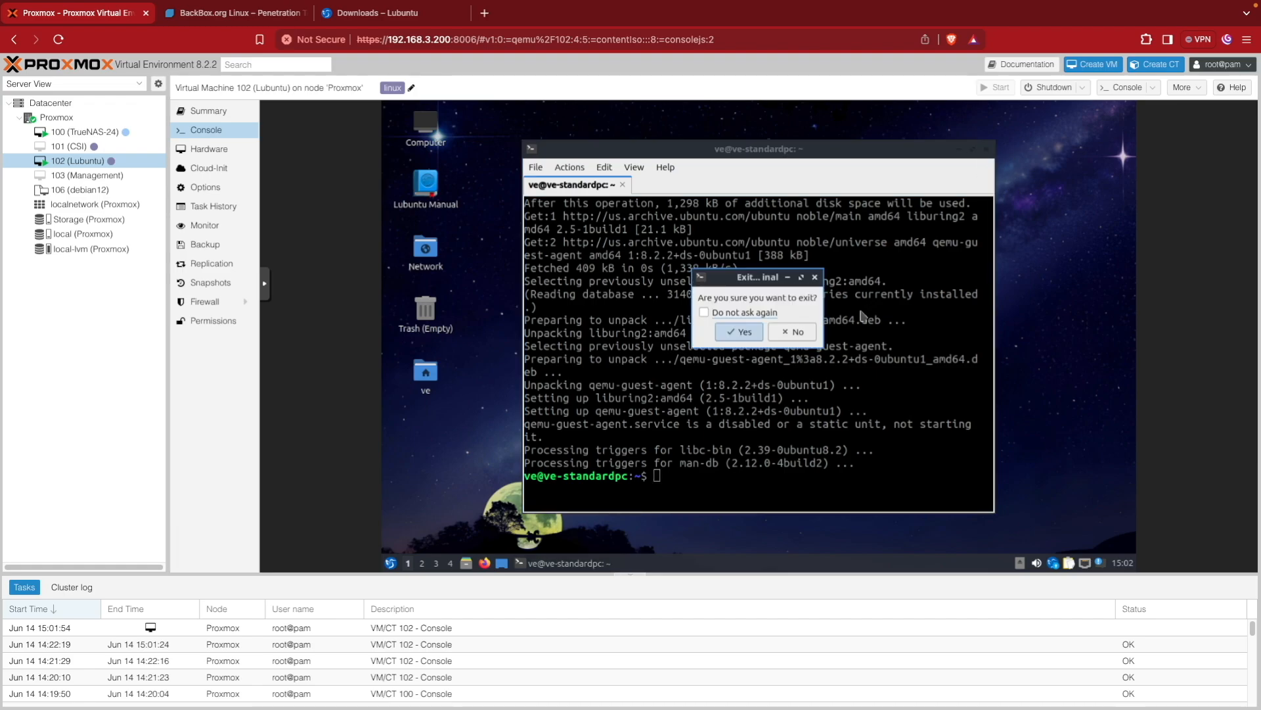
left_click(750, 339)
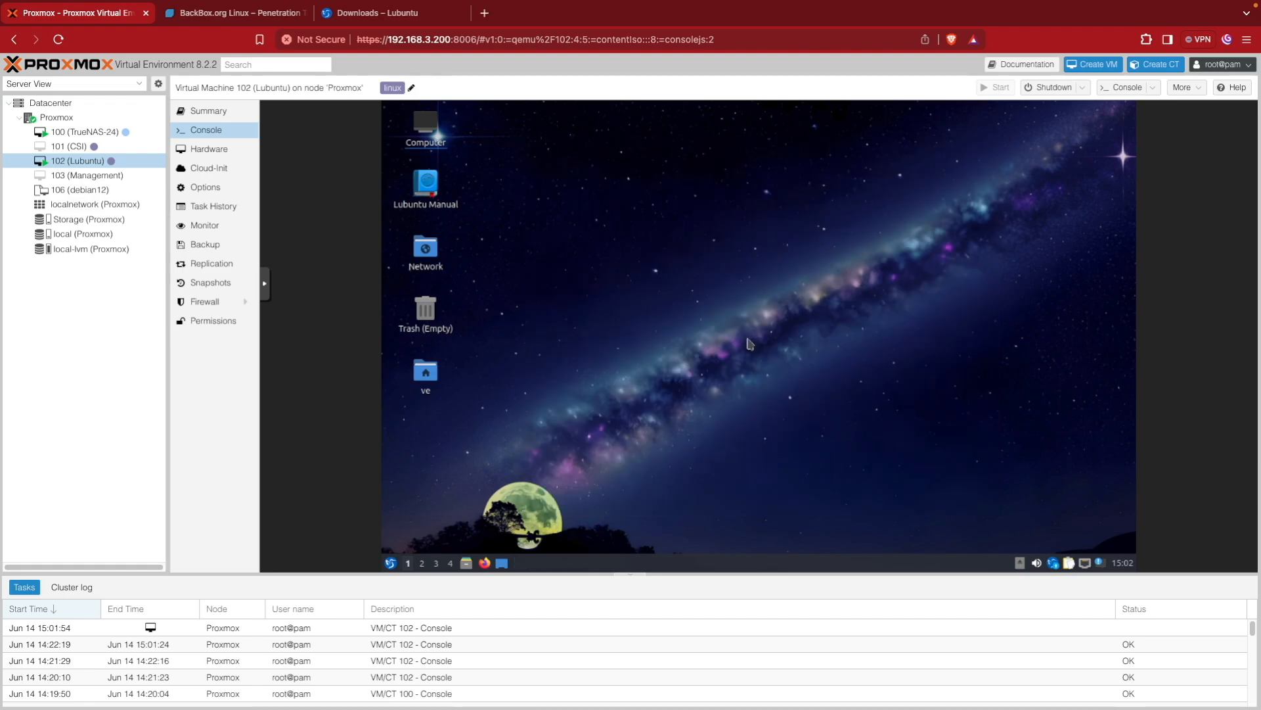
Step: Shut down Lubuntu from within its desktop and confirm the shutdown
left_click(385, 563)
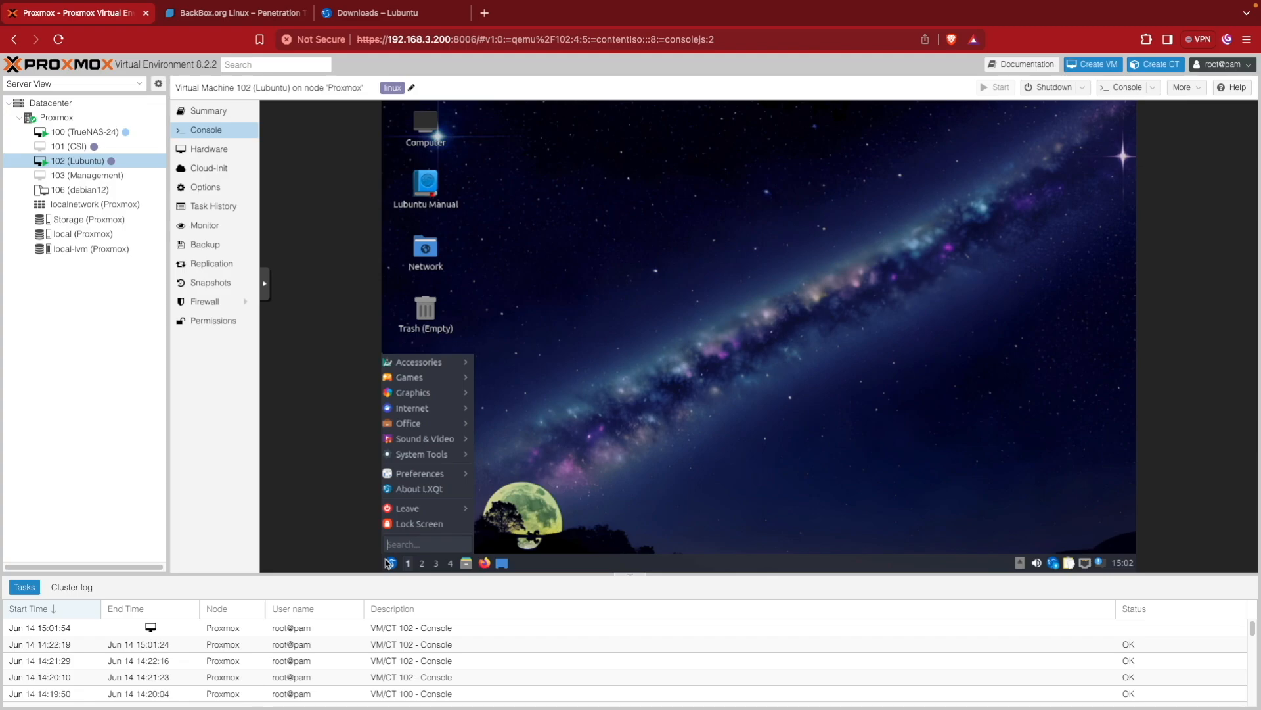
mouse_move(414, 513)
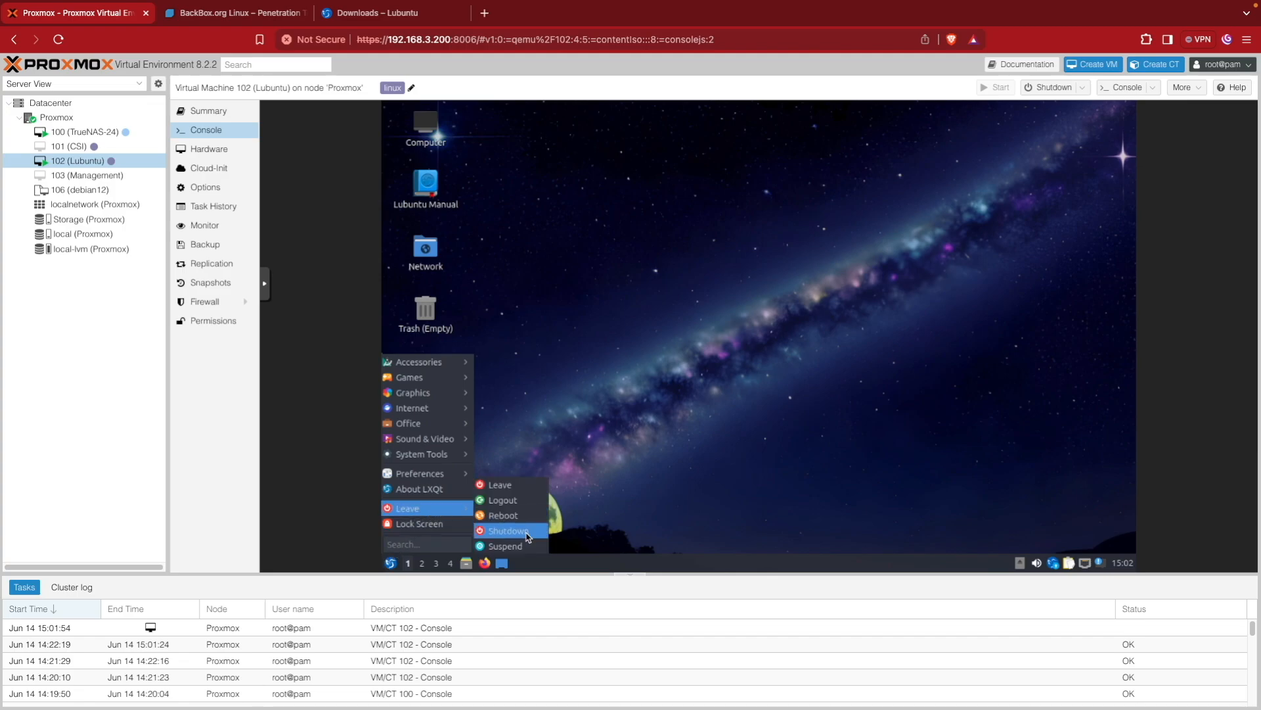
left_click(527, 534)
left_click(821, 317)
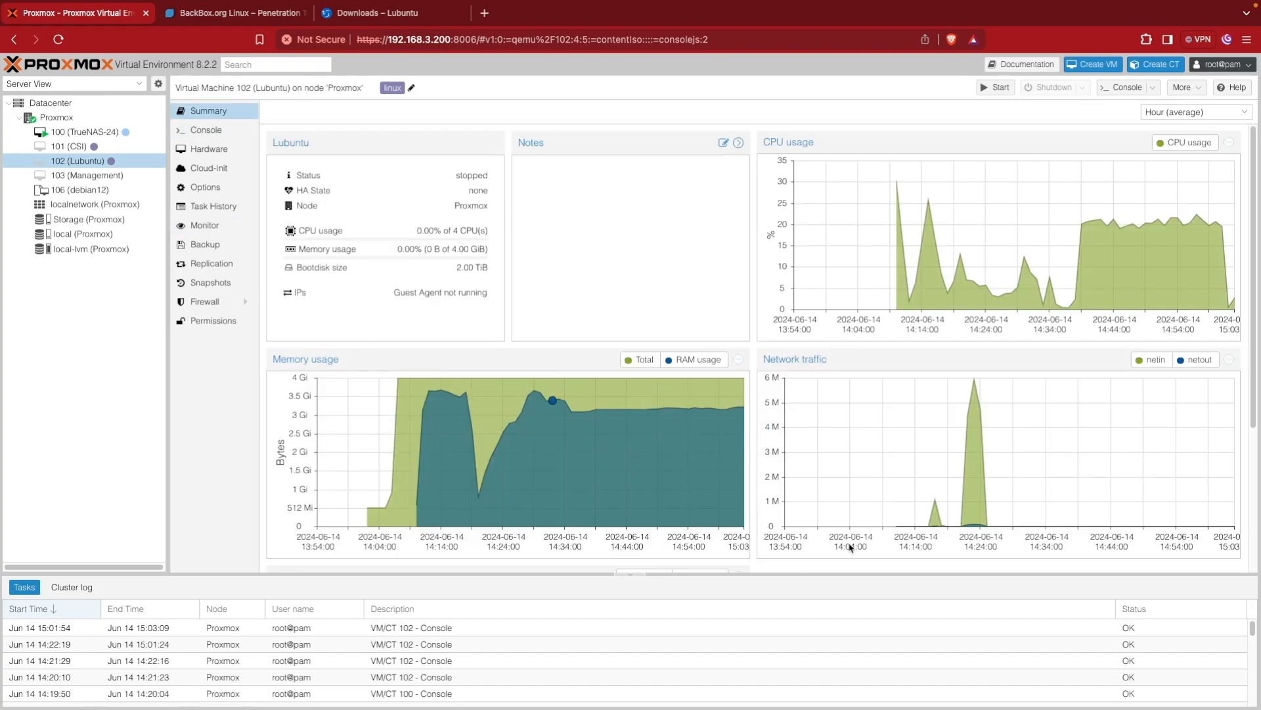
Step: Start the Lubuntu virtual machine again, check its summary for the IP addresses reported by the guest agent, and return to its console
left_click(200, 129)
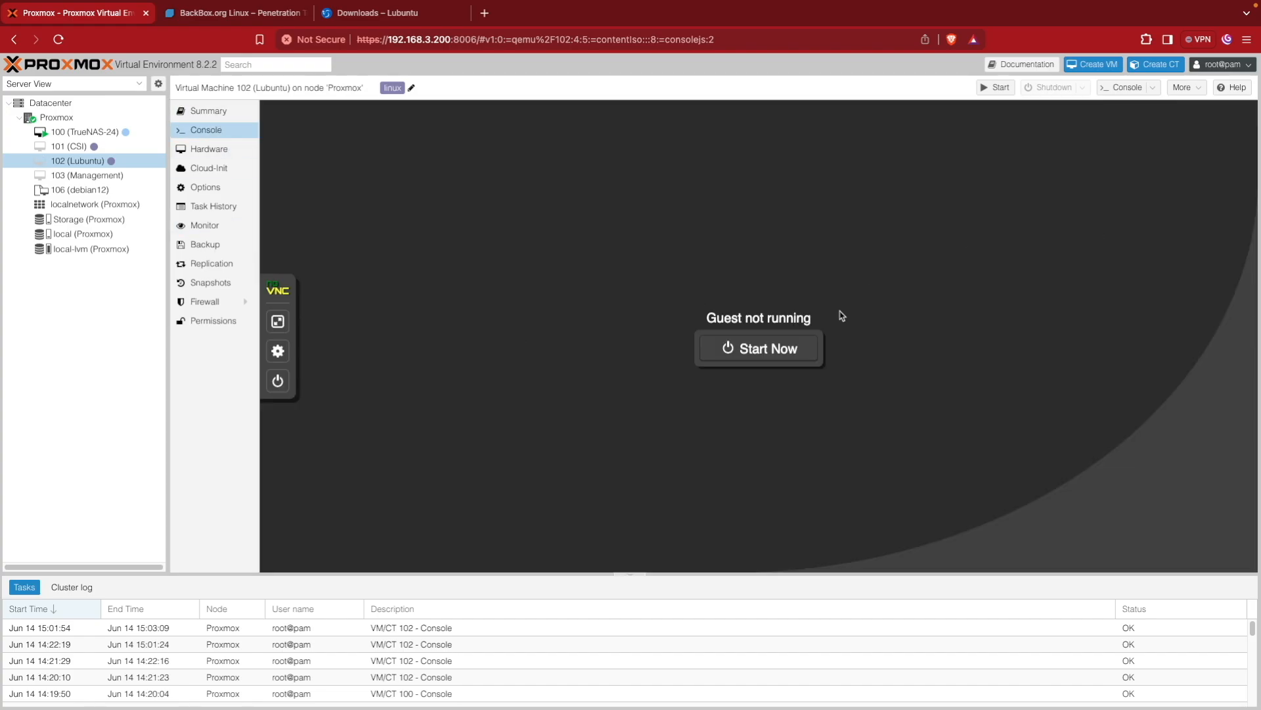
left_click(765, 350)
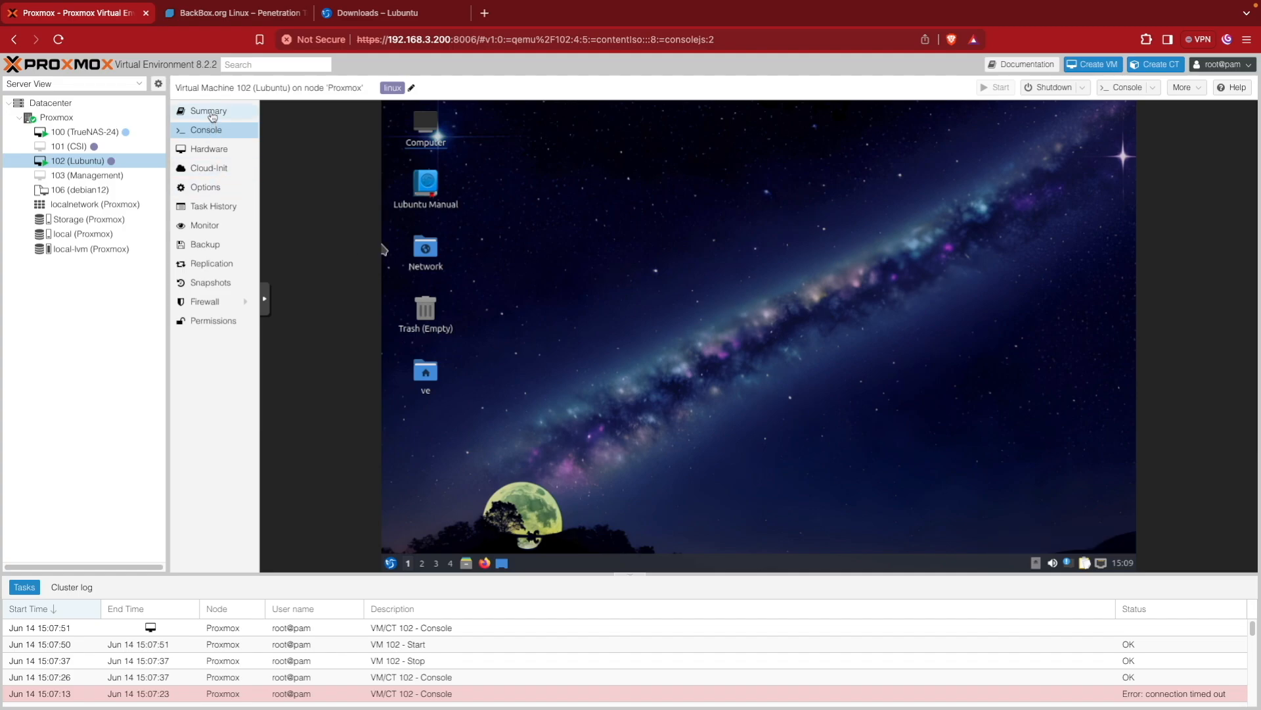
left_click(209, 111)
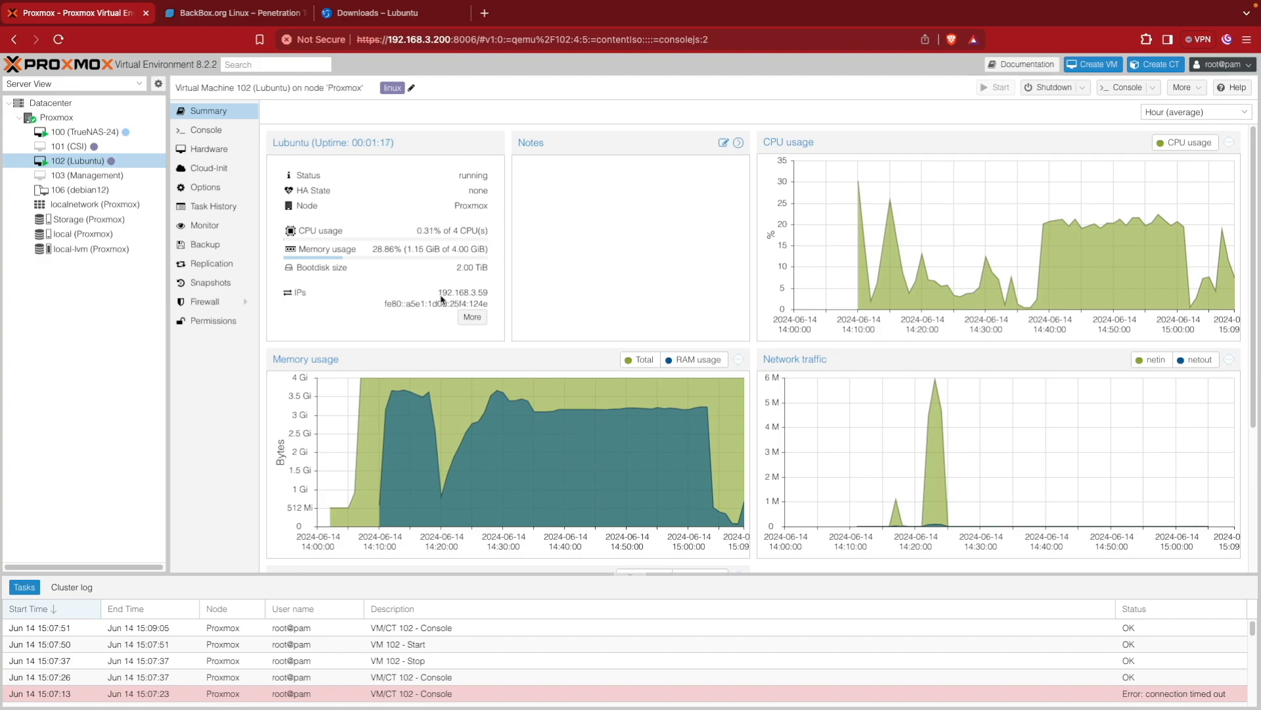
left_click(204, 131)
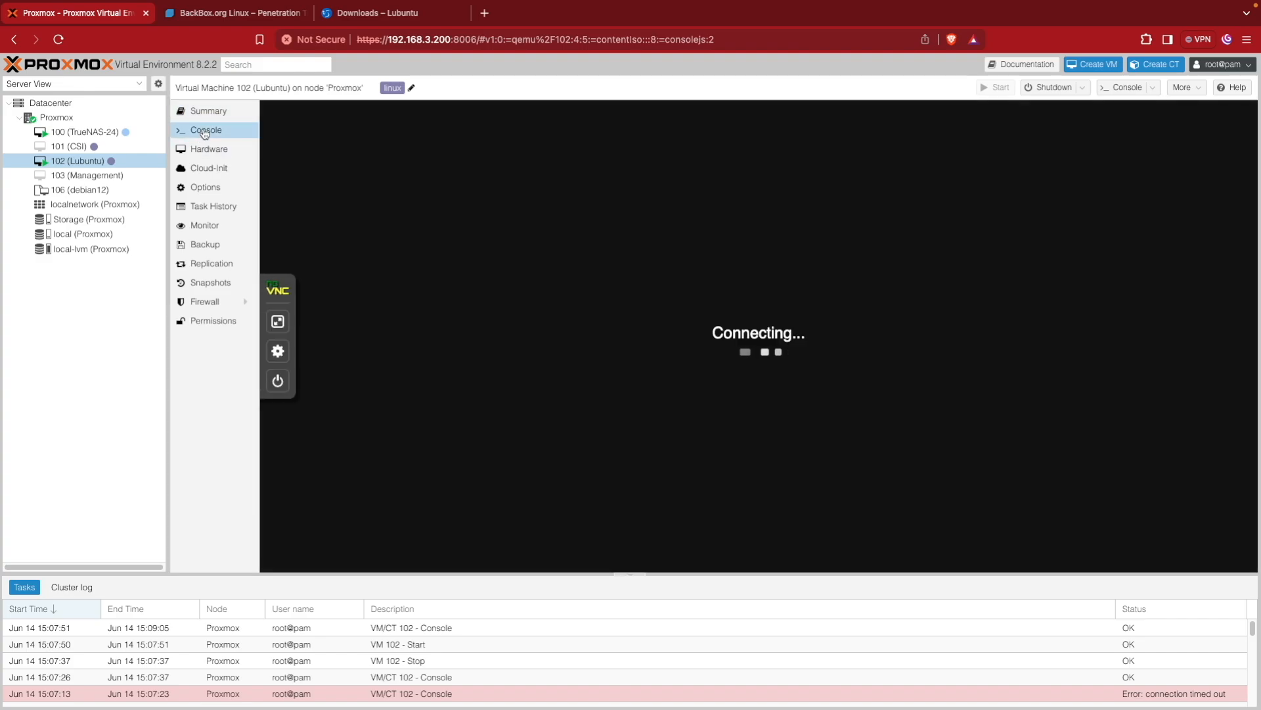